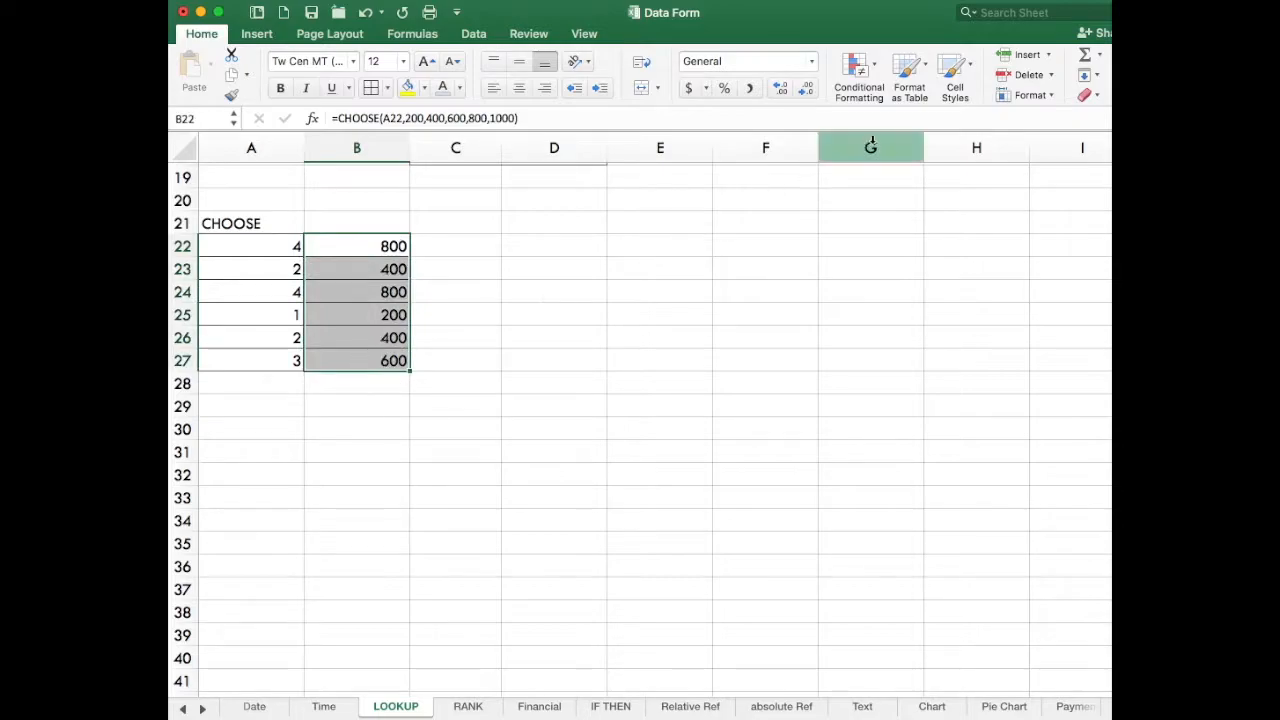
# Clear all contents and formatting from the existing CHOOSE results in B22:B27.
pyautogui.click(1074, 97)
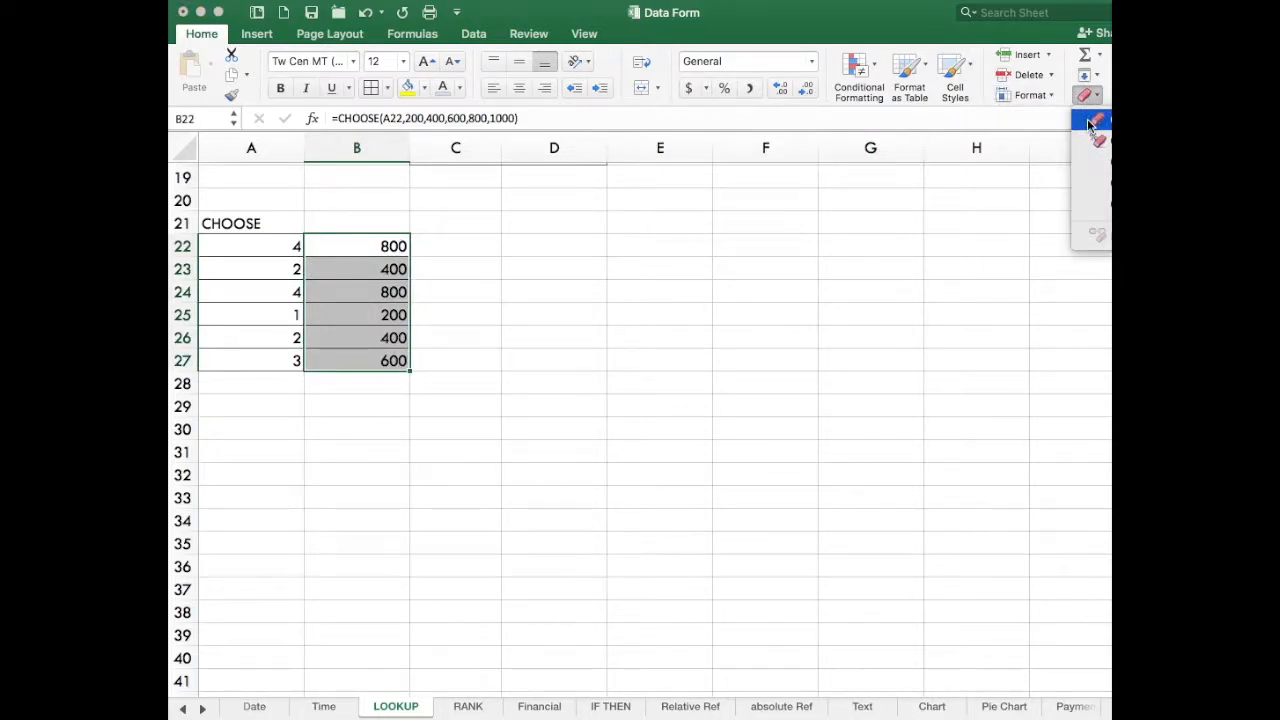
pyautogui.click(1090, 124)
pyautogui.click(690, 386)
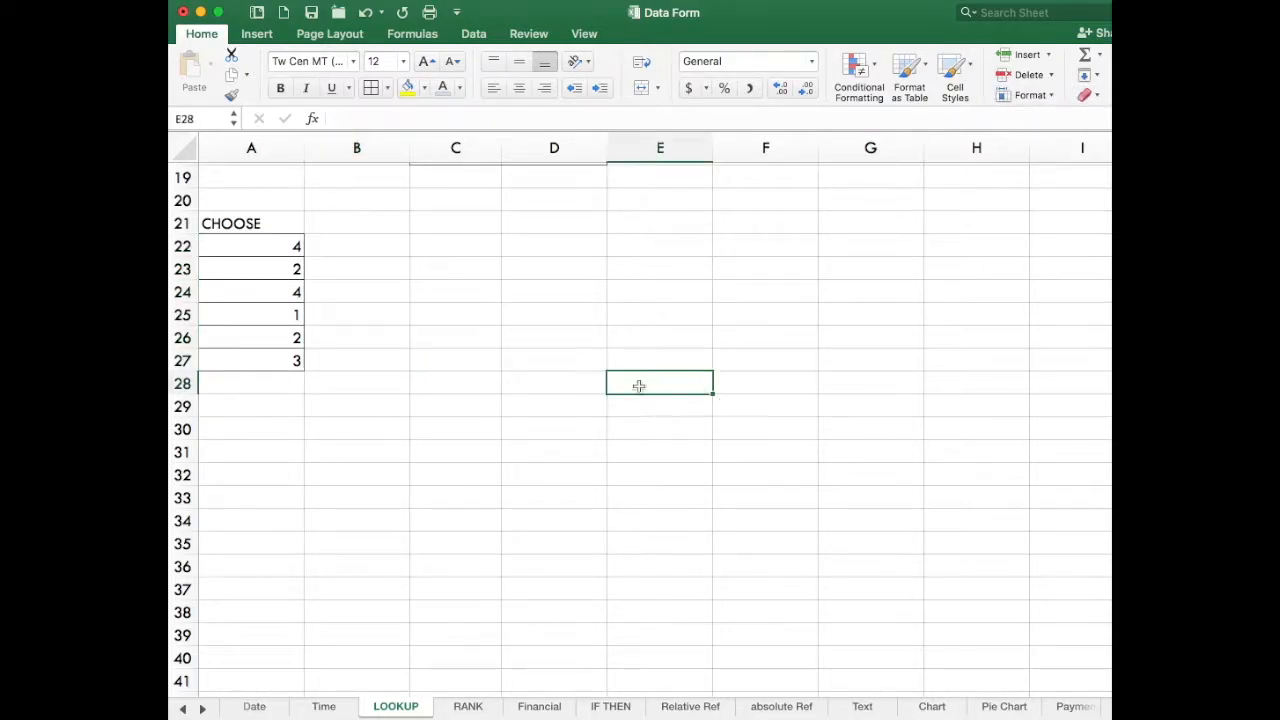
# Enter the formula =CHOOSE(A22,200,300,400,500,600,700) in cell B22.
pyautogui.click(357, 246)
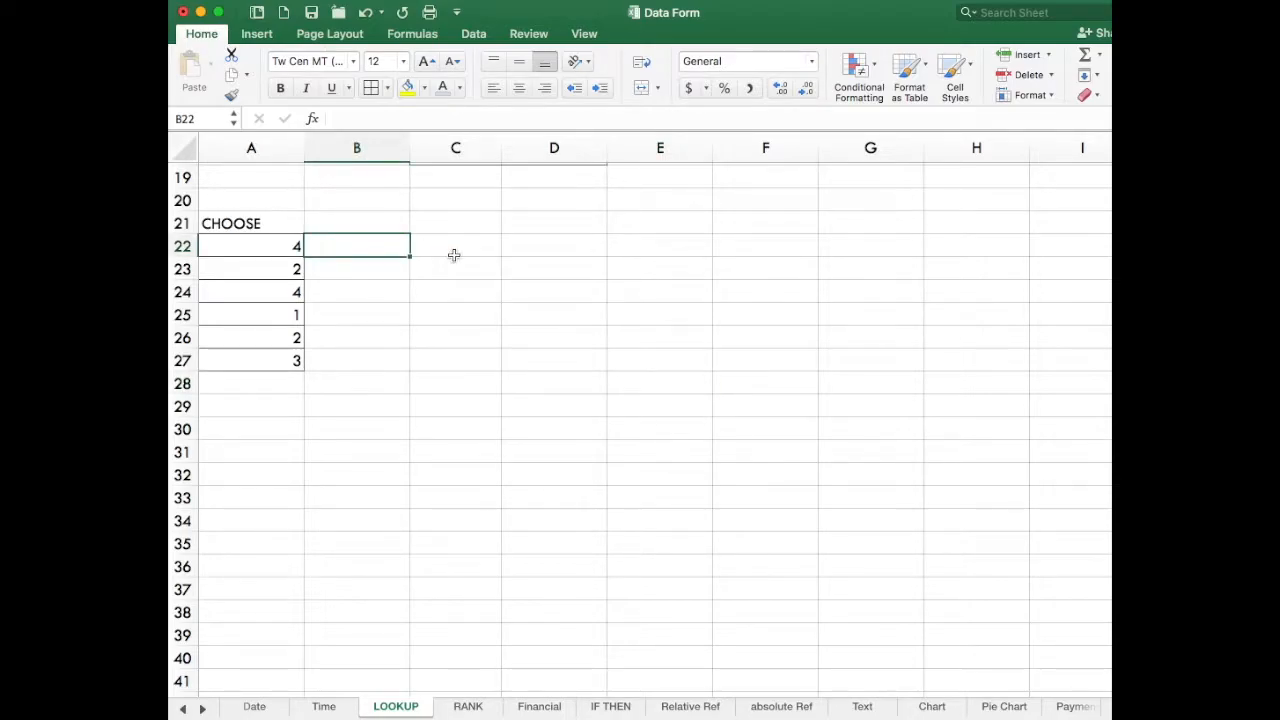
pyautogui.write('=XH')
pyautogui.press('BackSpace')
pyautogui.press('BackSpace')
pyautogui.write('CHO')
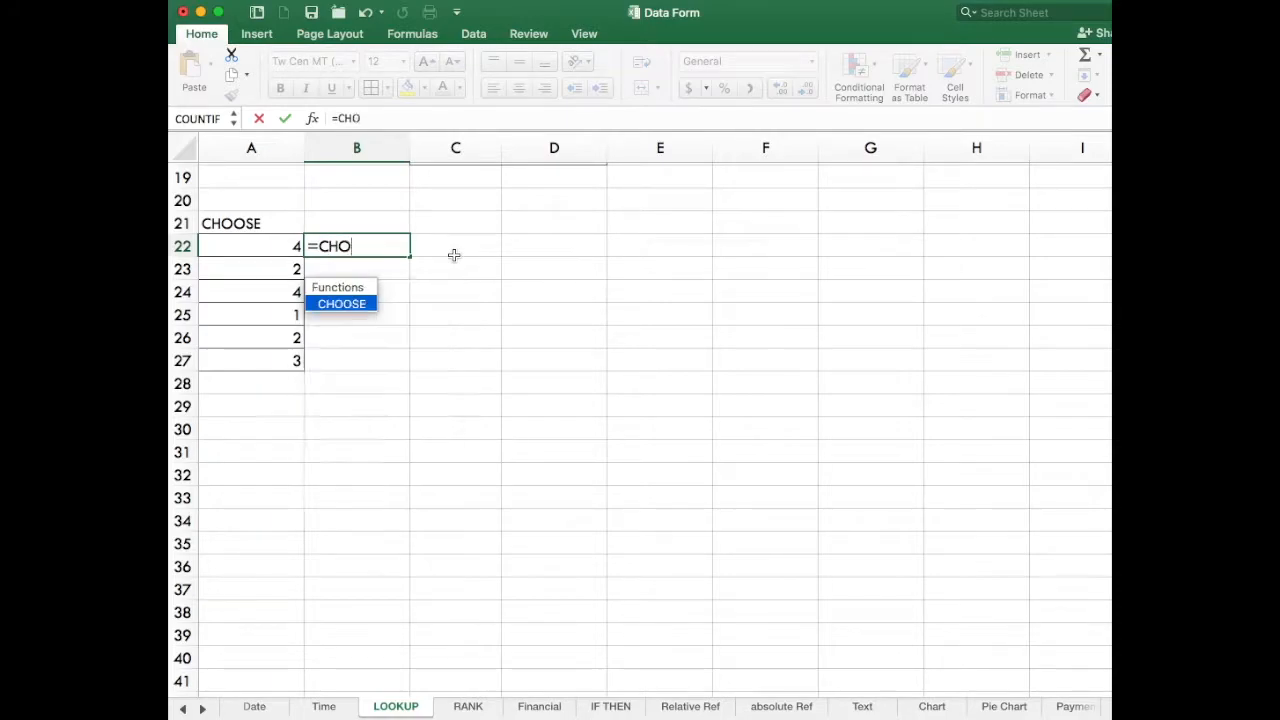
pyautogui.write('OSE(')
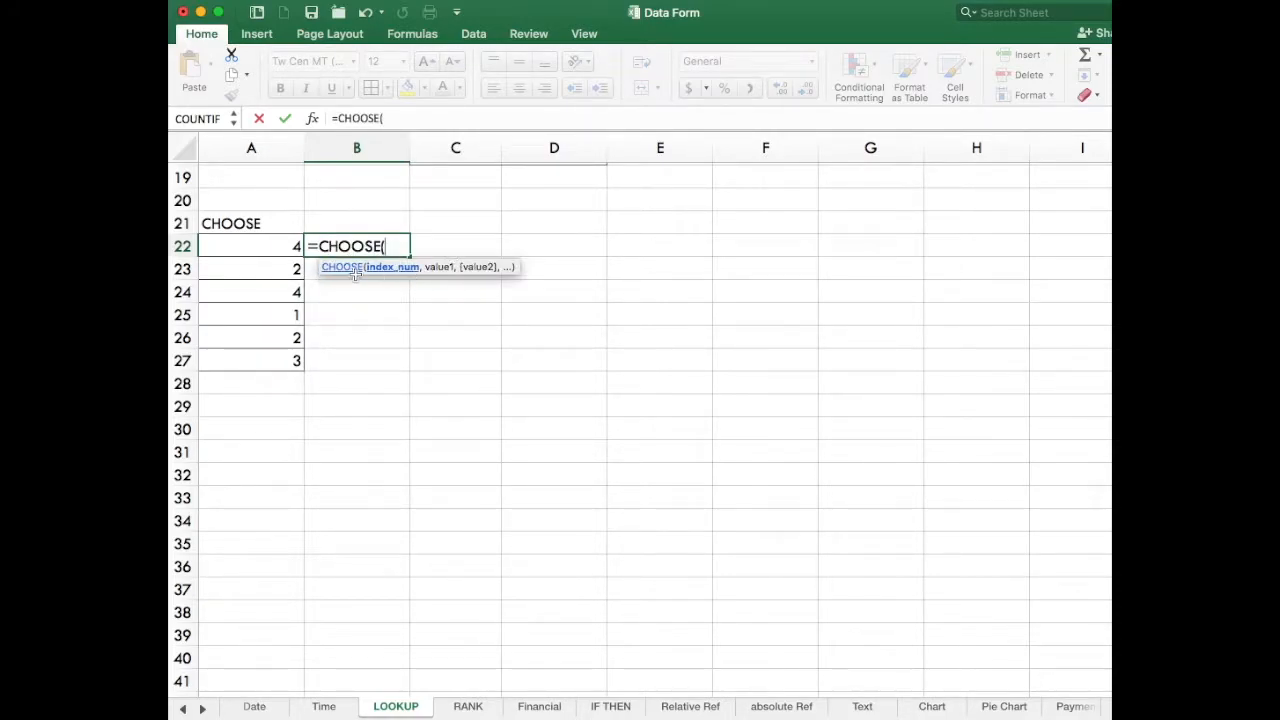
pyautogui.click(274, 246)
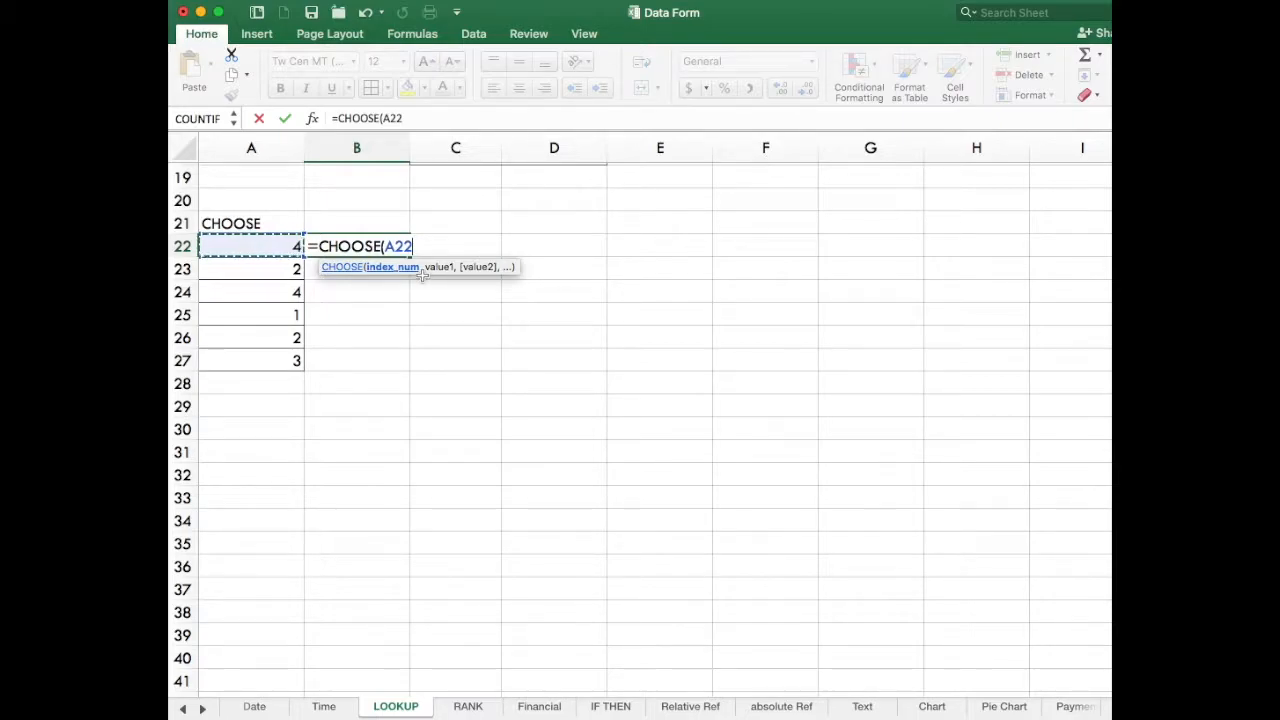
pyautogui.write(',200,3')
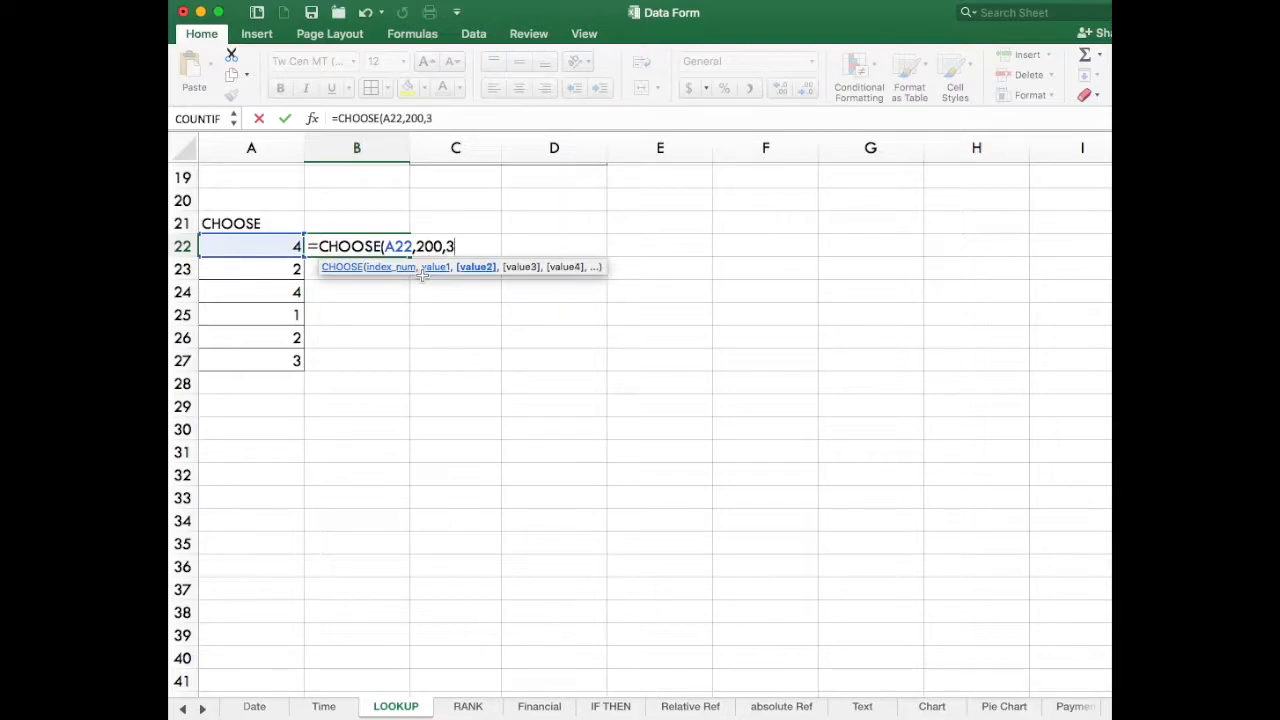
pyautogui.write('00,400,5')
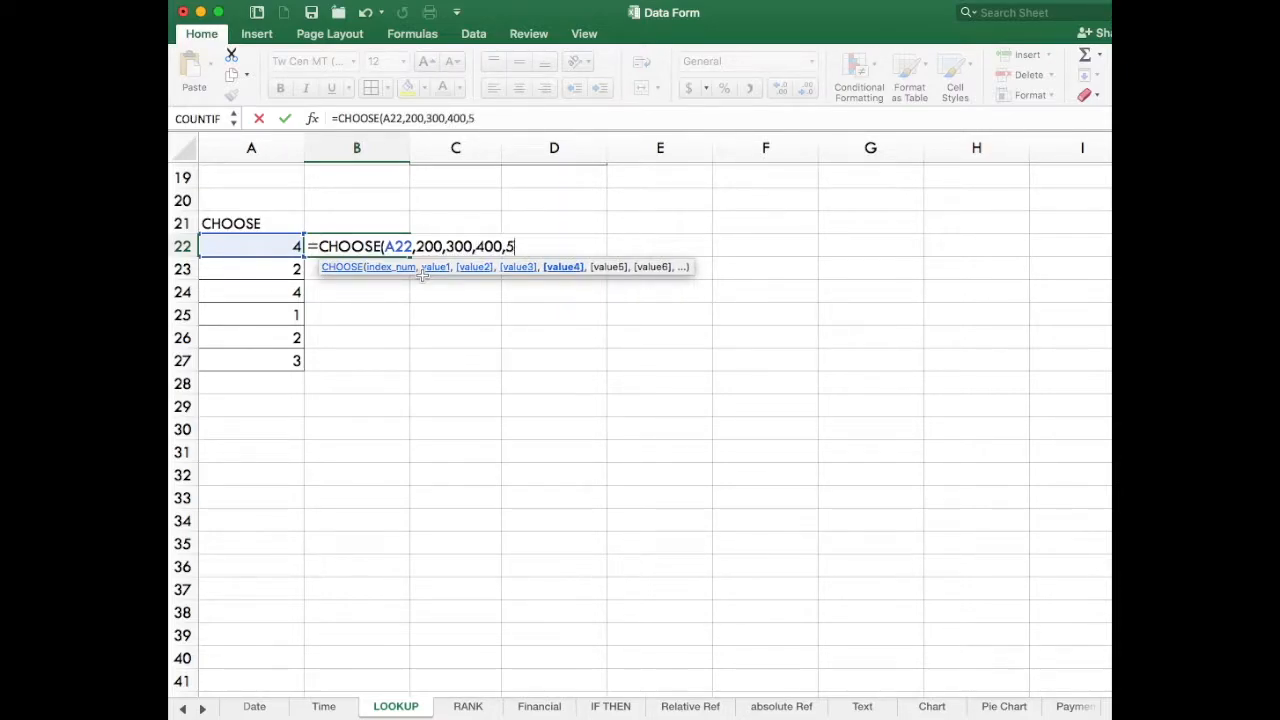
pyautogui.write('00,600,700')
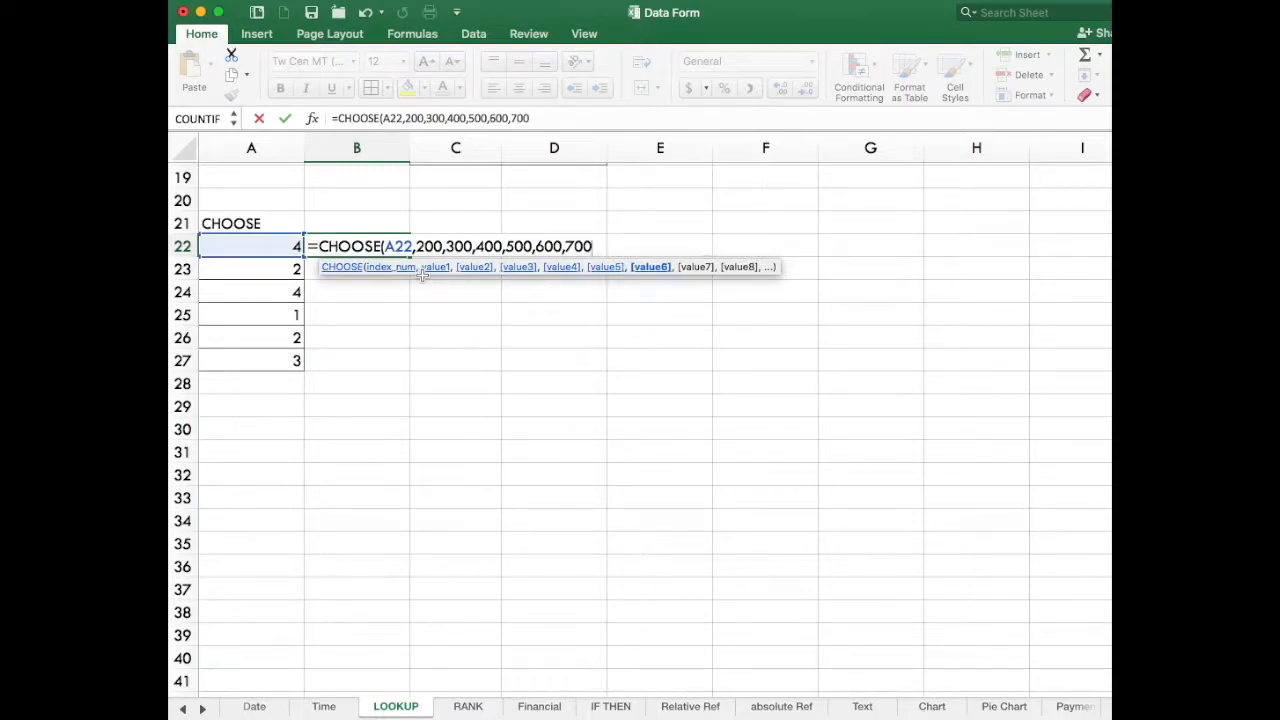
pyautogui.write(')')
pyautogui.click(556, 360)
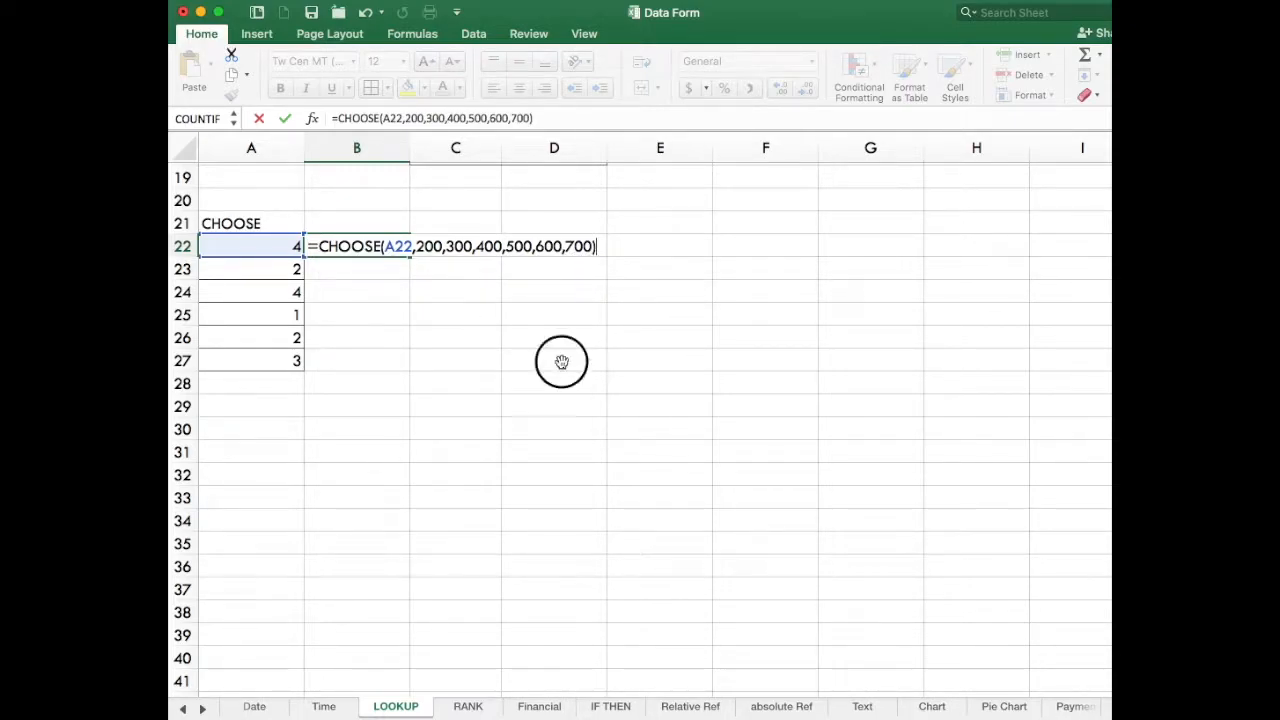
# Fill the CHOOSE formula from B22 down through B27.
pyautogui.click(395, 251)
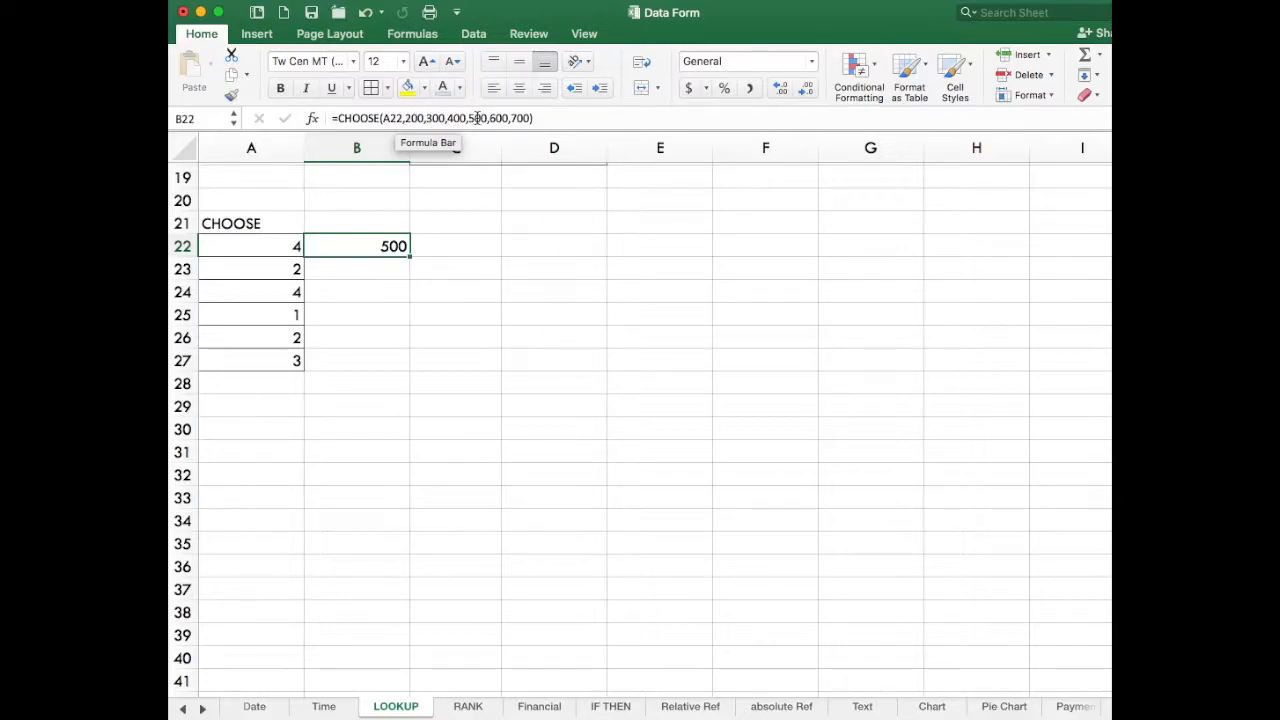
pyautogui.click(360, 270)
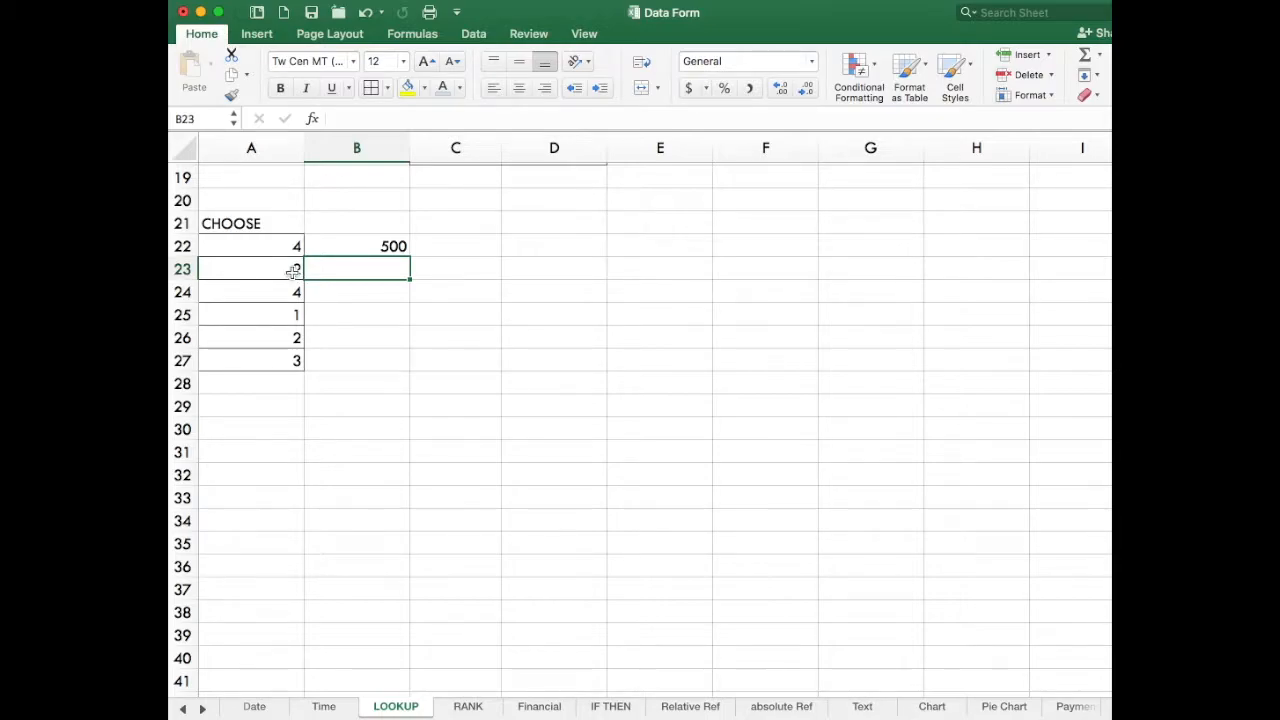
pyautogui.click(398, 244)
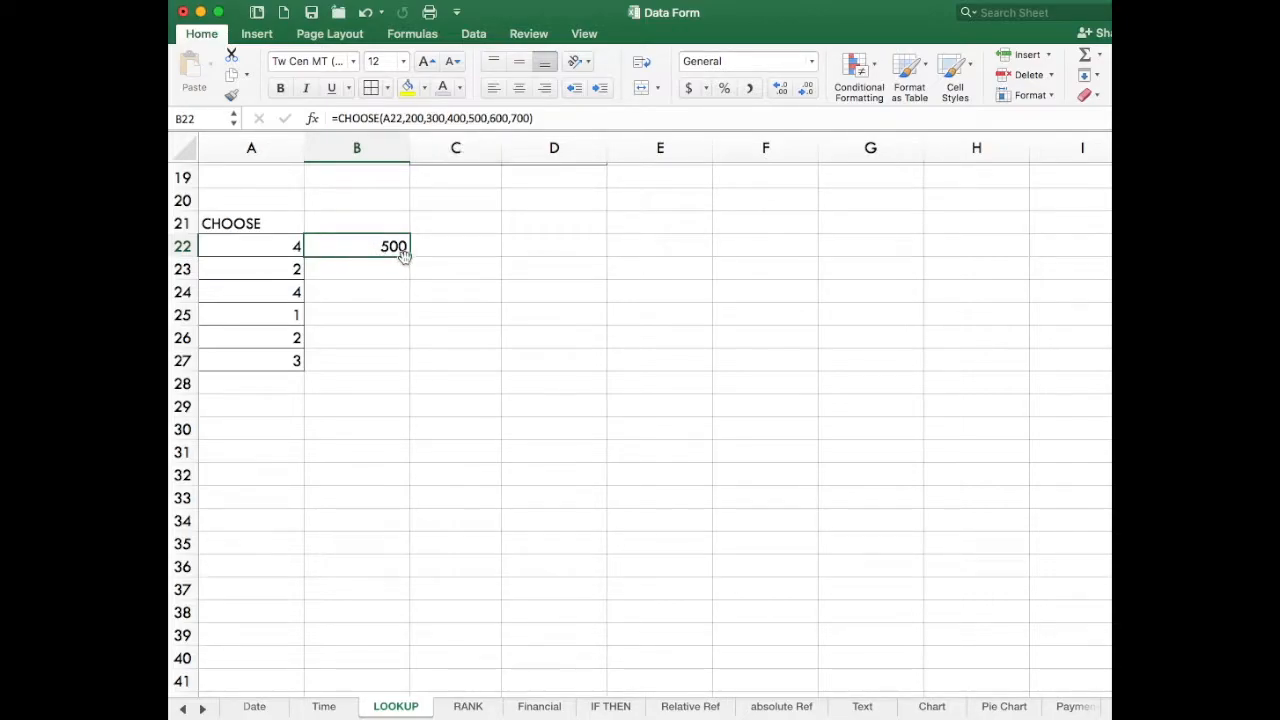
pyautogui.moveTo(411, 258); pyautogui.dragTo(411, 370)
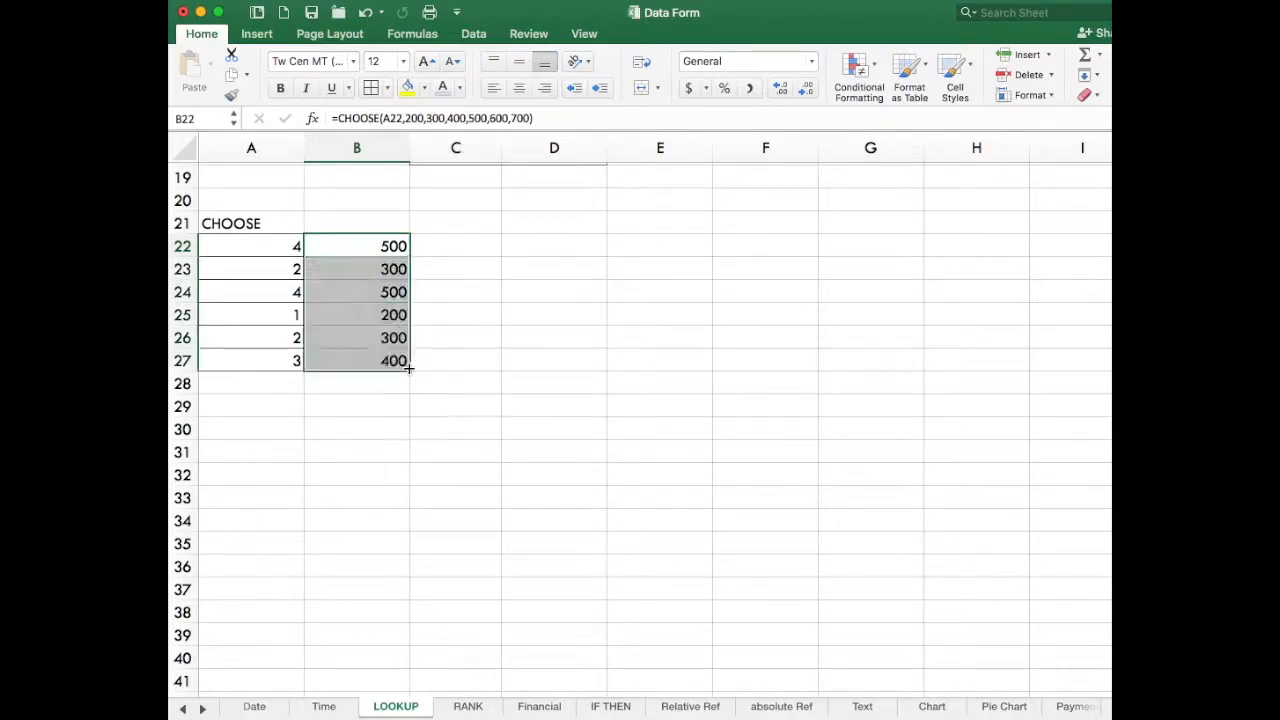
pyautogui.click(600, 320)
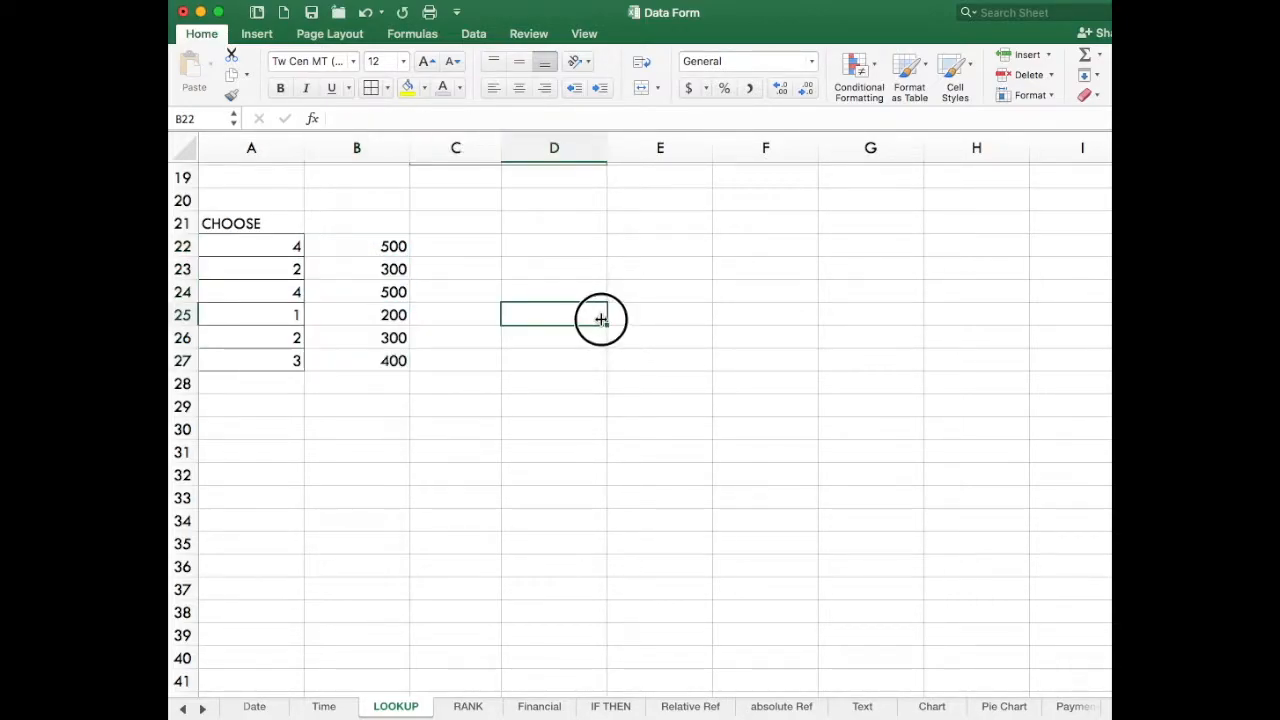
# Test the CHOOSE formulas by setting the index number in A24 to 5 and in A26 to 6.
pyautogui.click(400, 270)
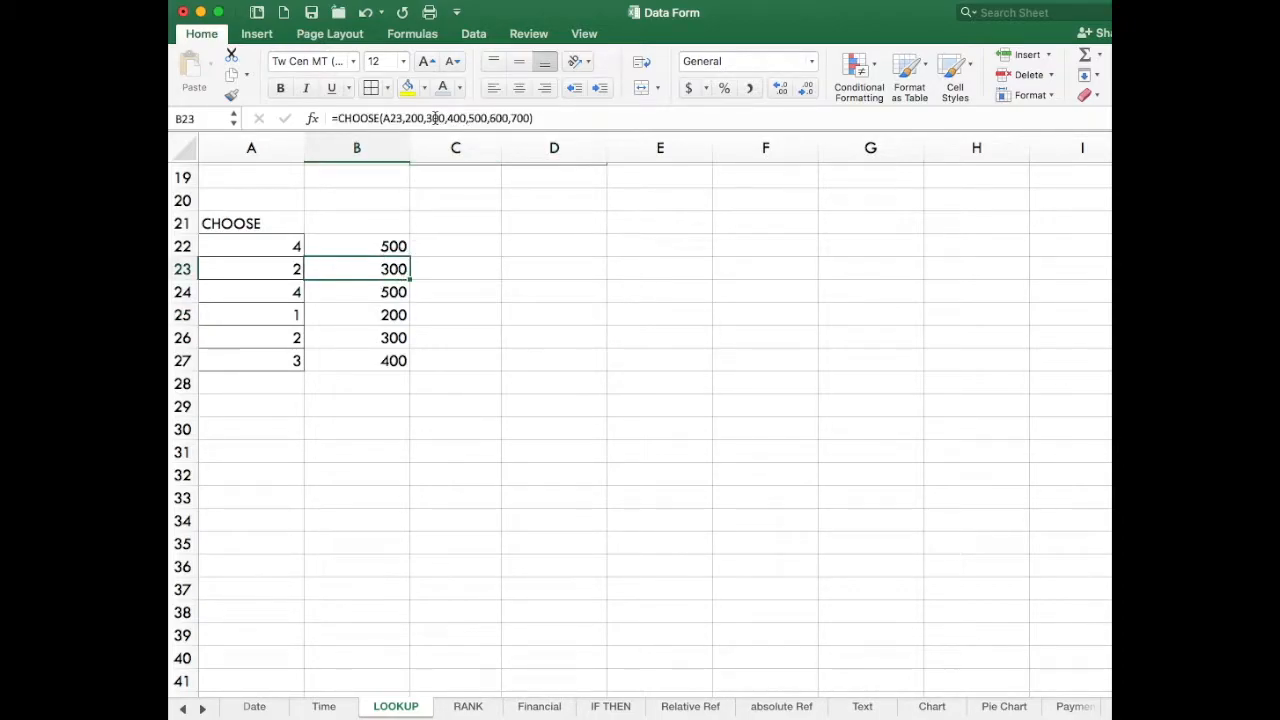
pyautogui.click(287, 291)
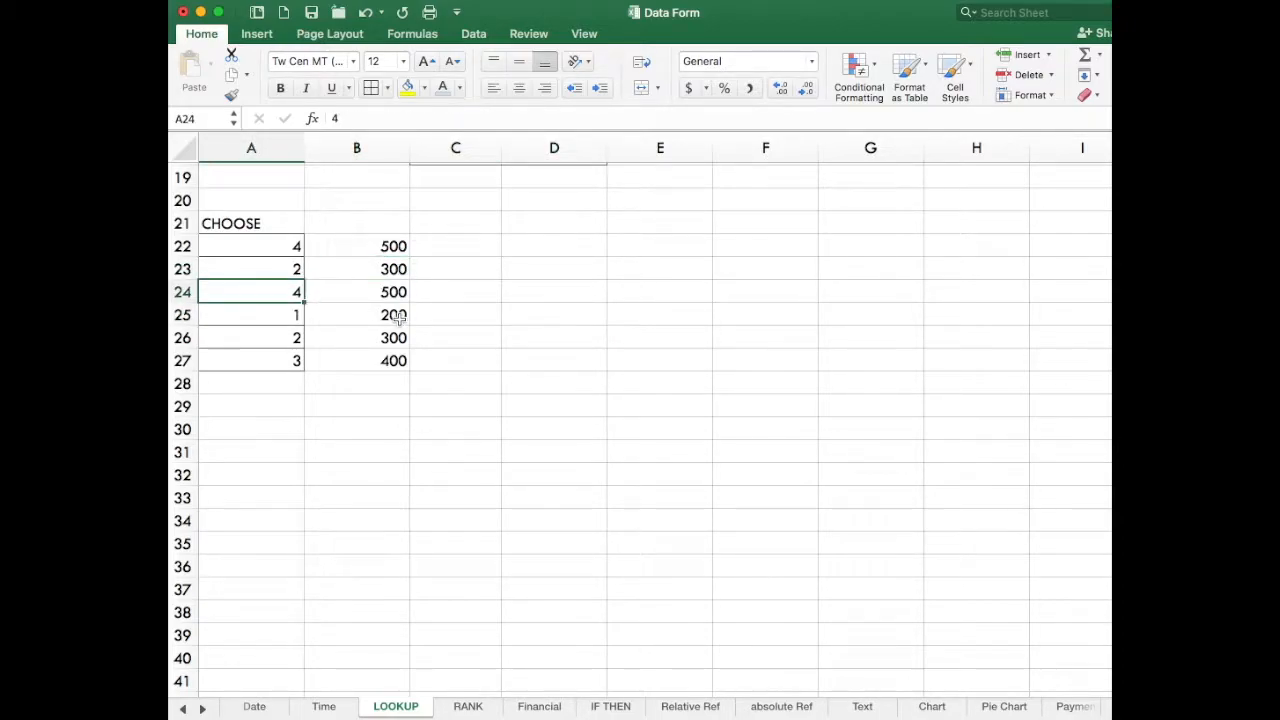
pyautogui.press('Return')
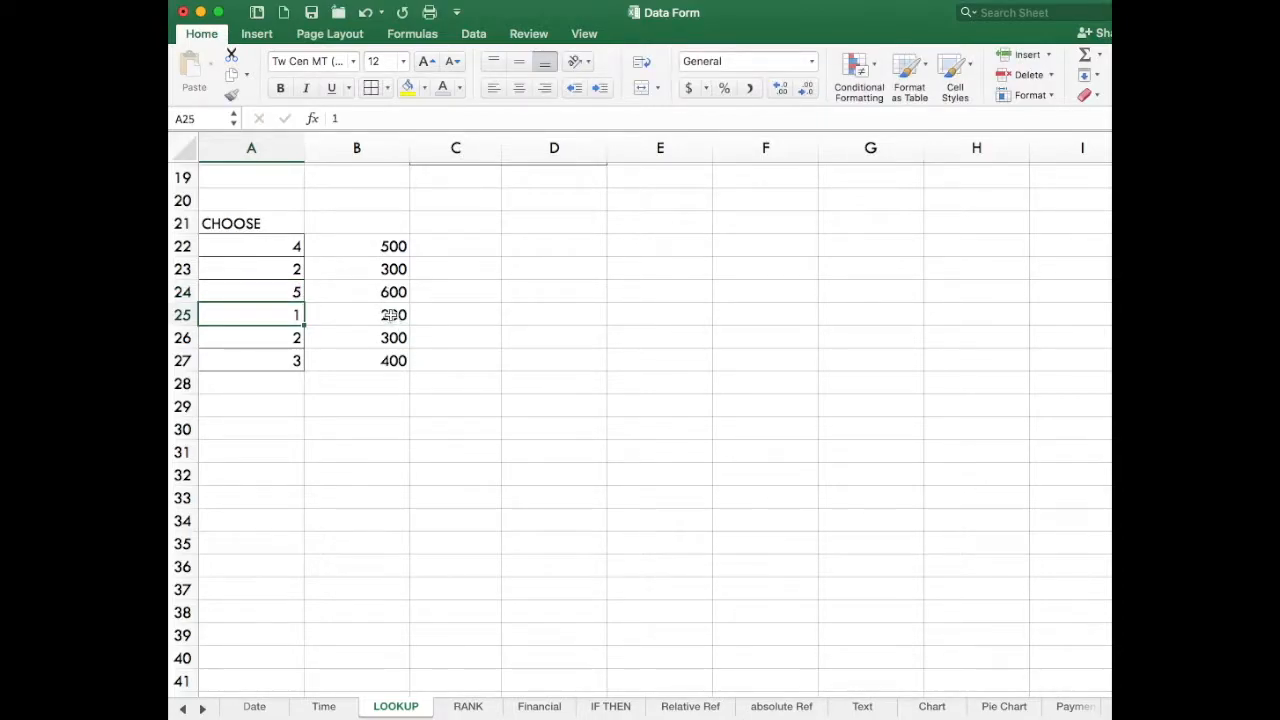
pyautogui.click(395, 292)
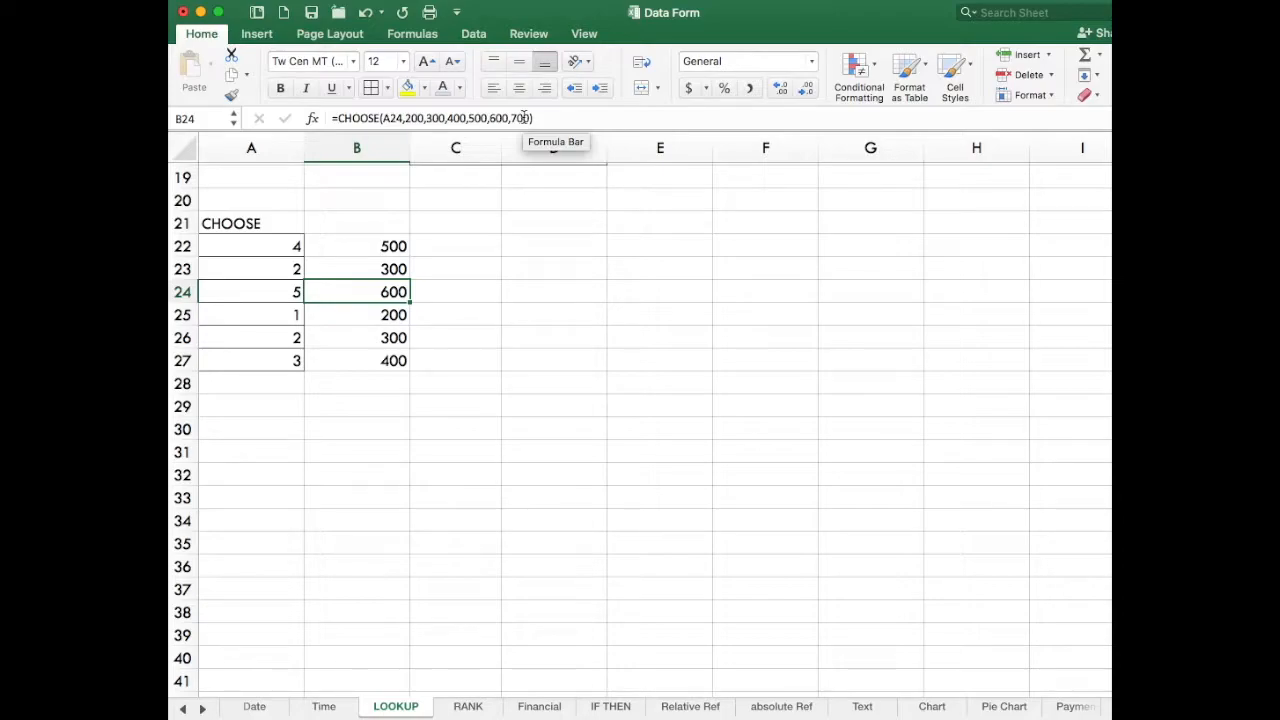
pyautogui.click(294, 337)
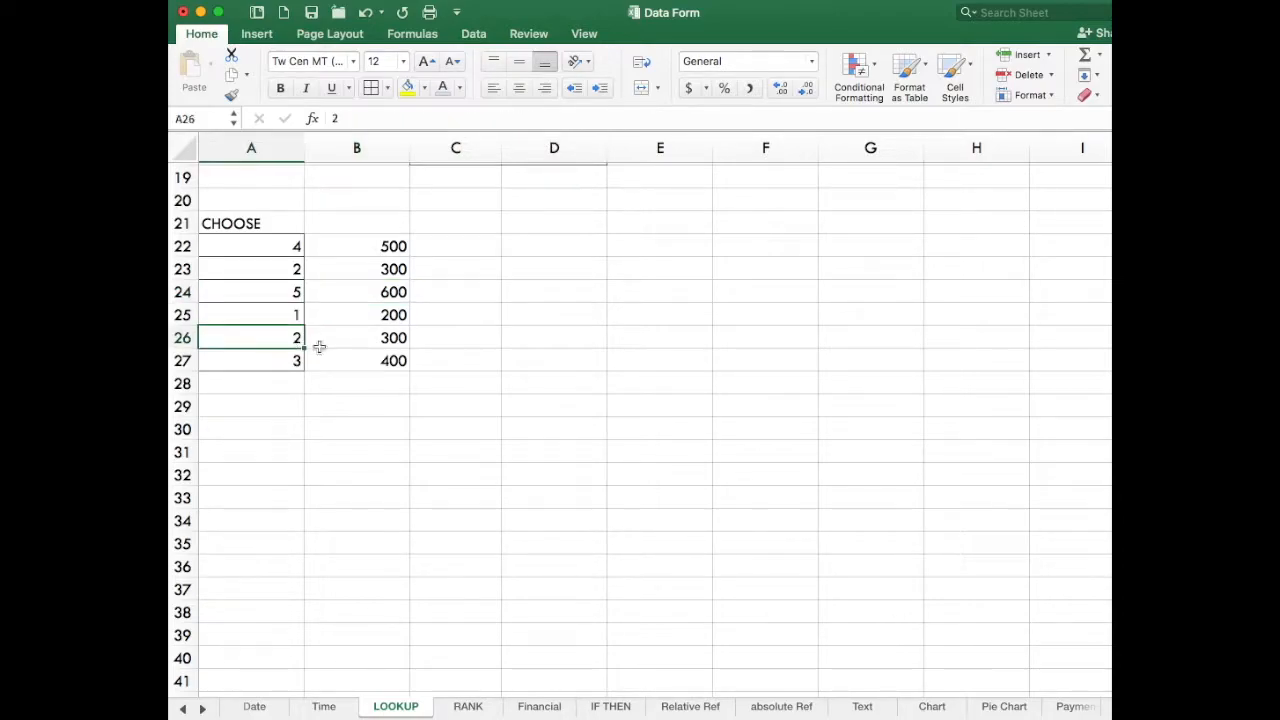
pyautogui.write('6')
pyautogui.press('Return')
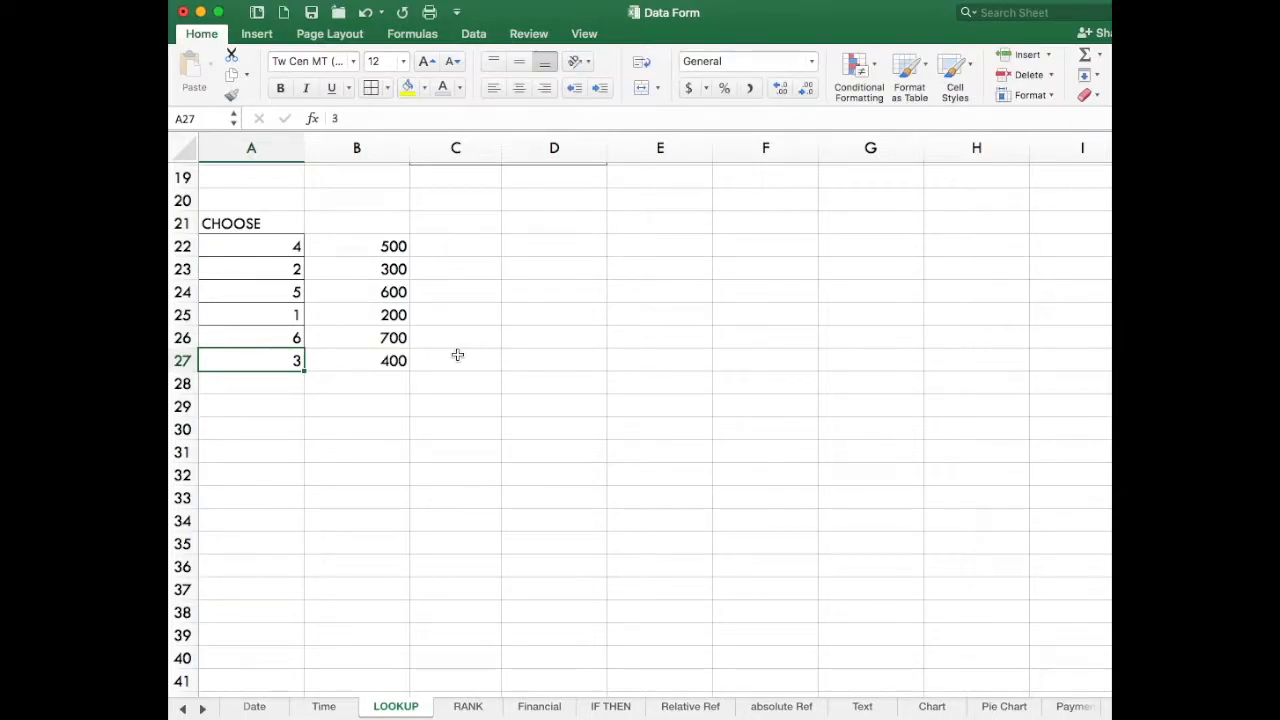
# Enter =VLOOKUP(C2,C14:D18,2) in cell D2 to look up the first salesperson's percent from the lookup table.
pyautogui.scroll(5, 457, 355)
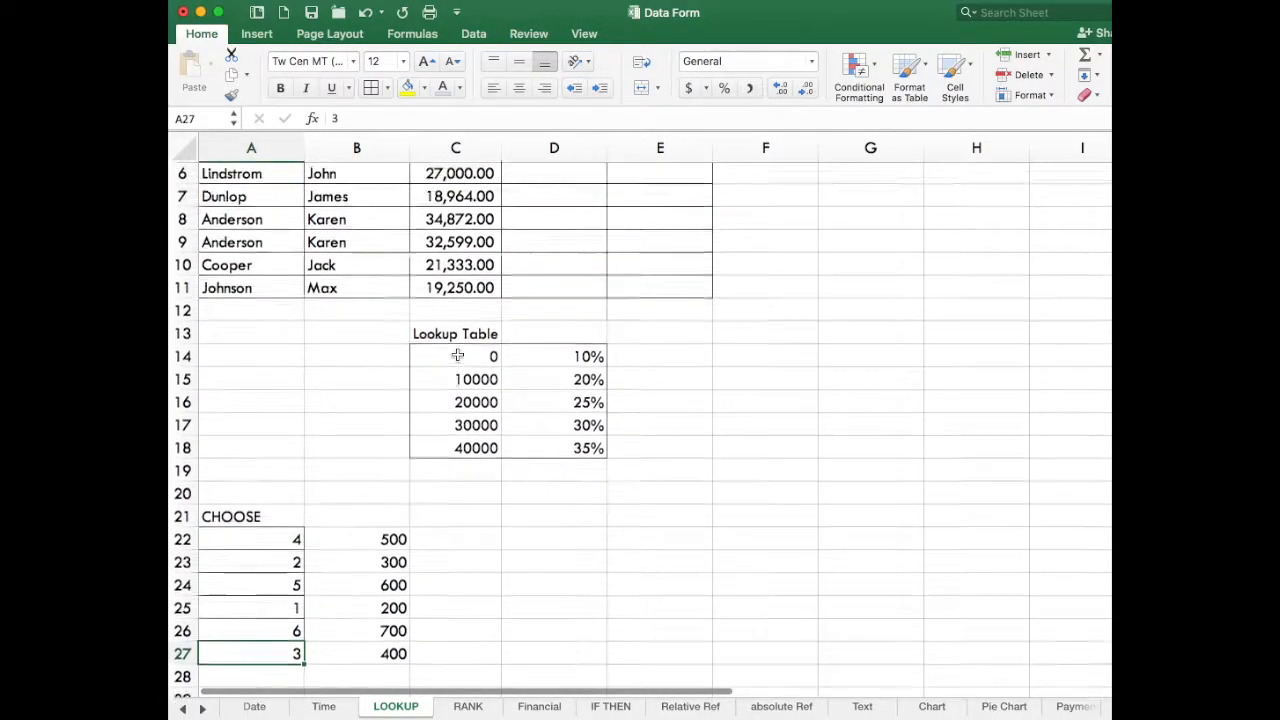
pyautogui.scroll(2, 436, 400)
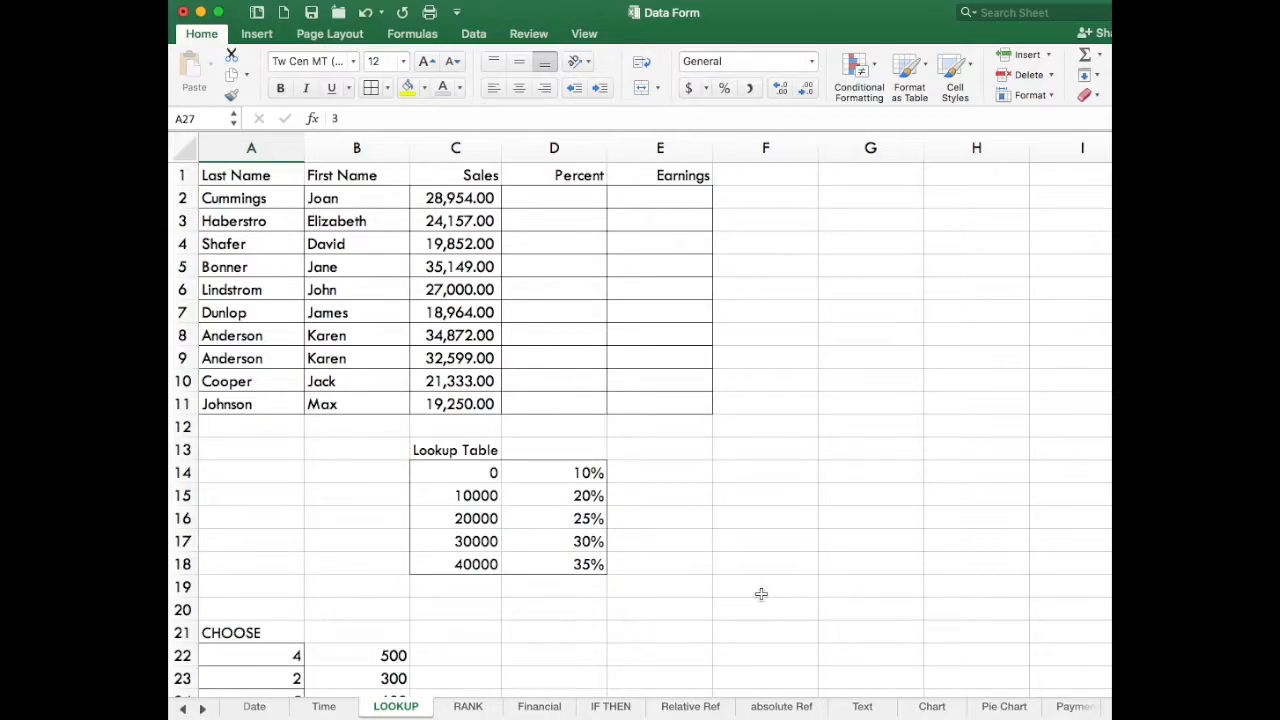
pyautogui.click(572, 198)
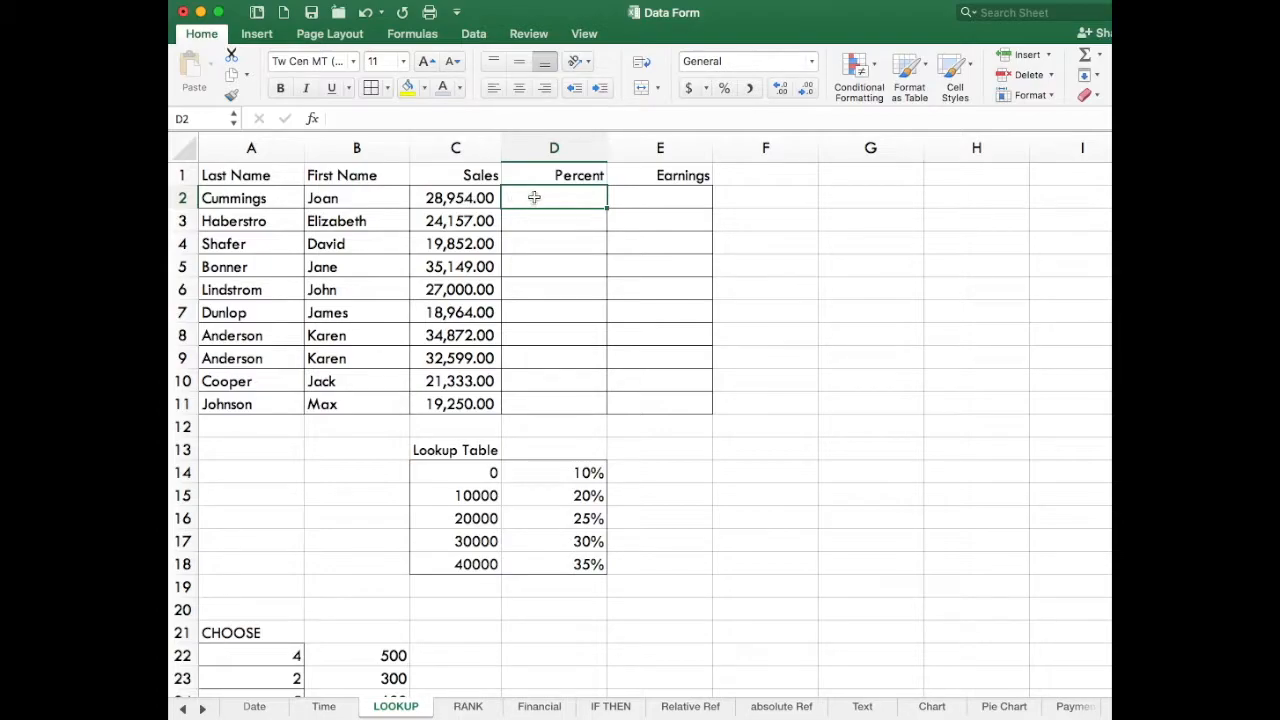
pyautogui.write('=')
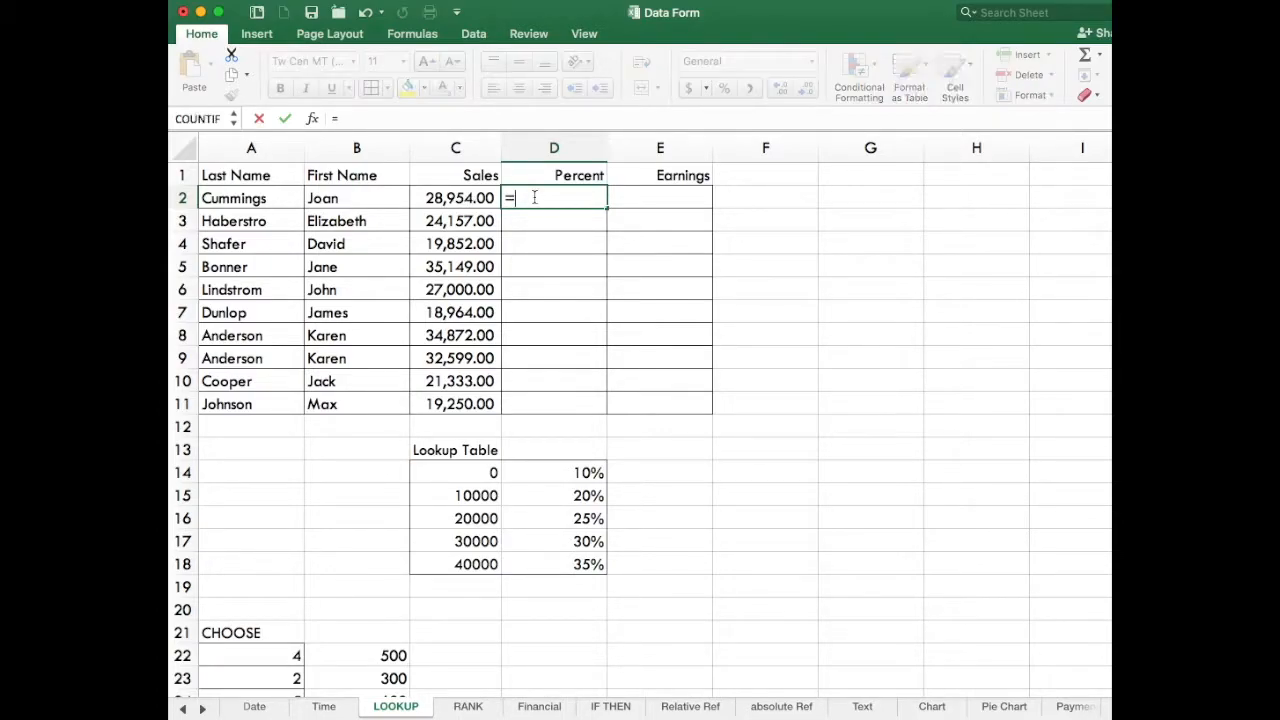
pyautogui.write('VLOOKUP')
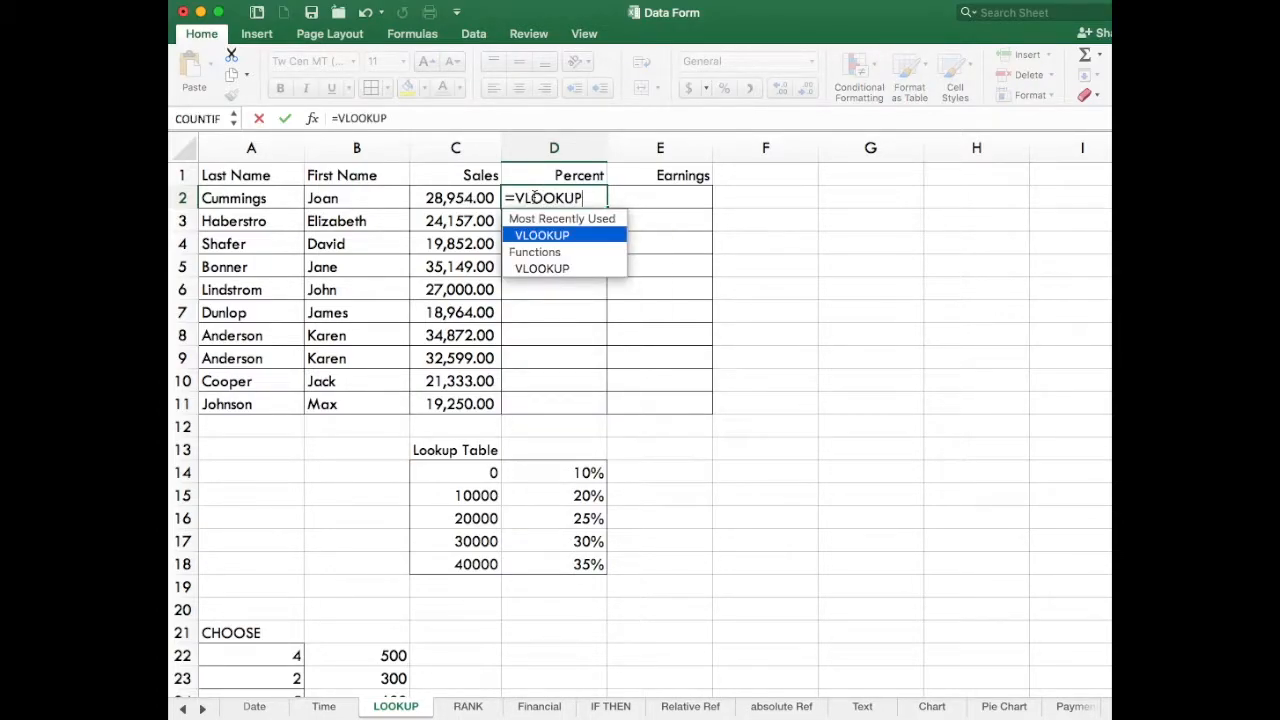
pyautogui.write('(')
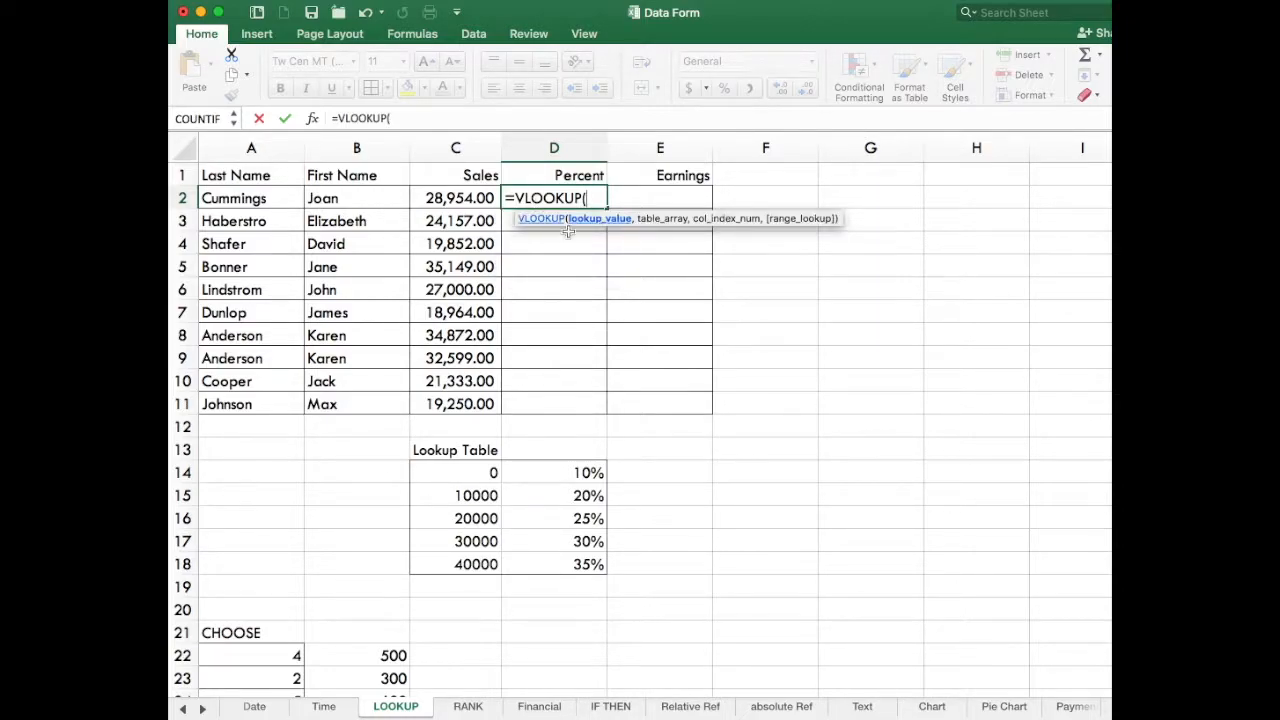
pyautogui.hscroll(1, 570, 230)
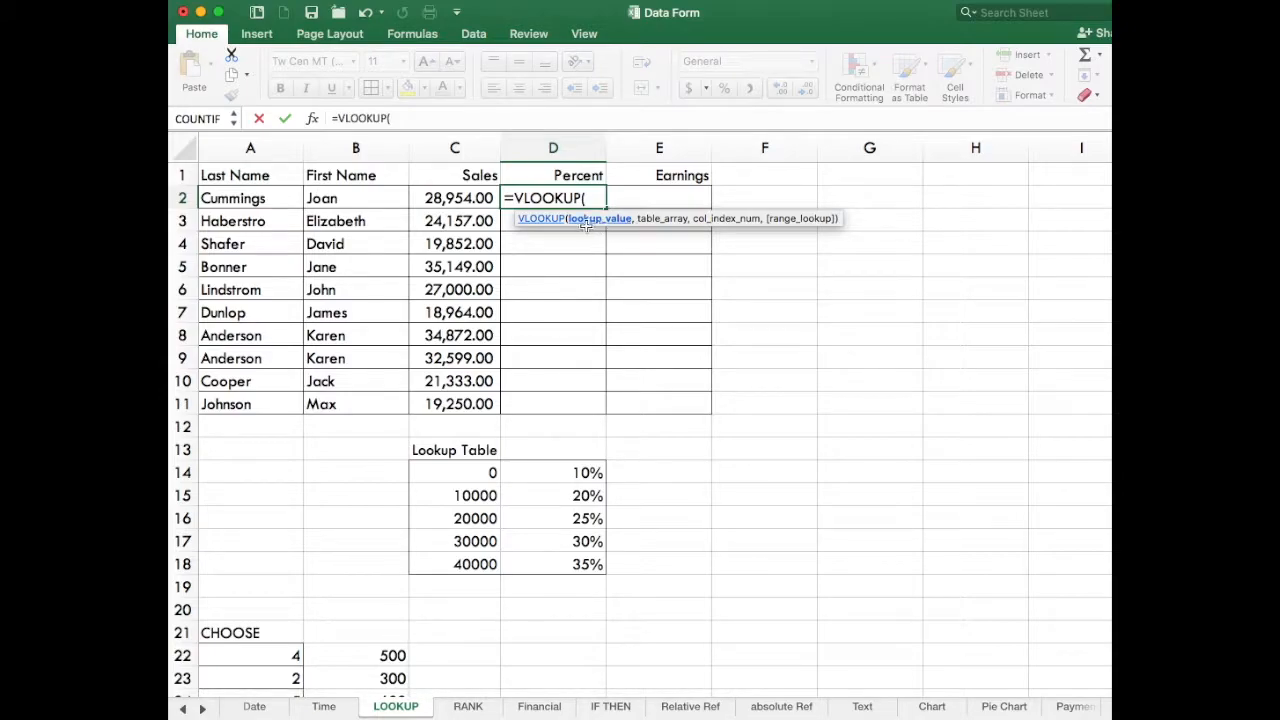
pyautogui.click(455, 198)
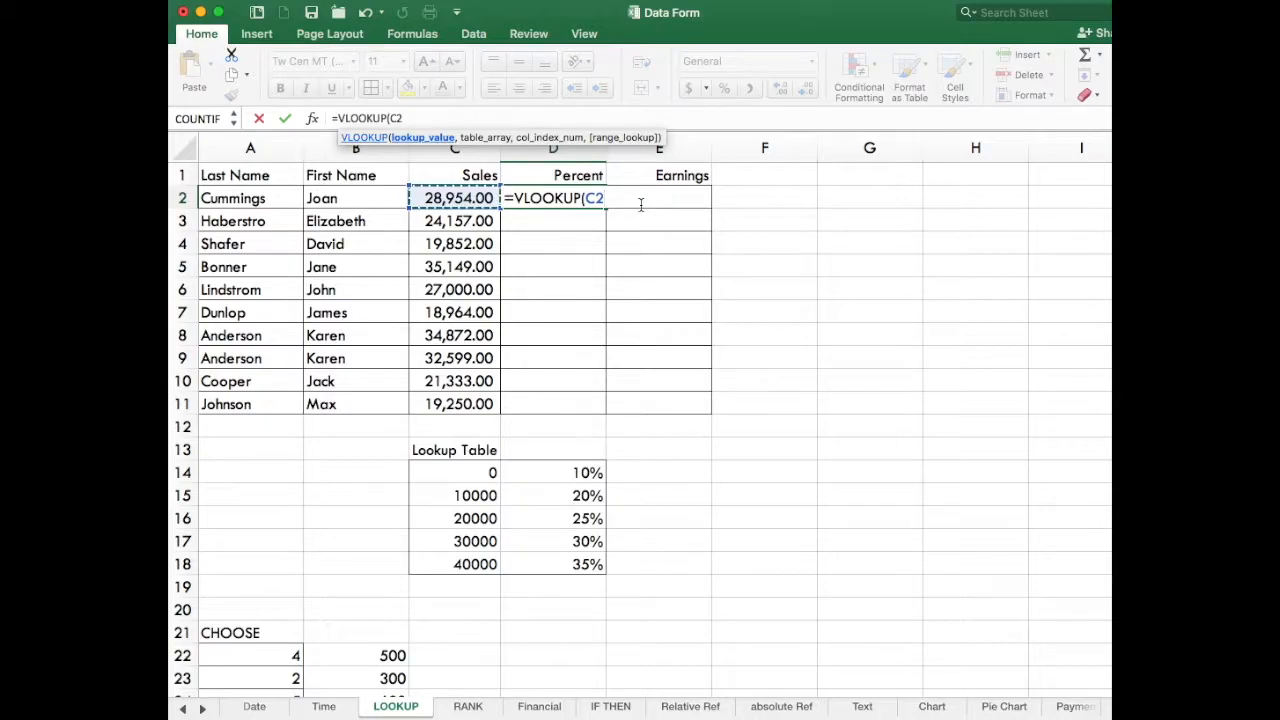
pyautogui.write(',')
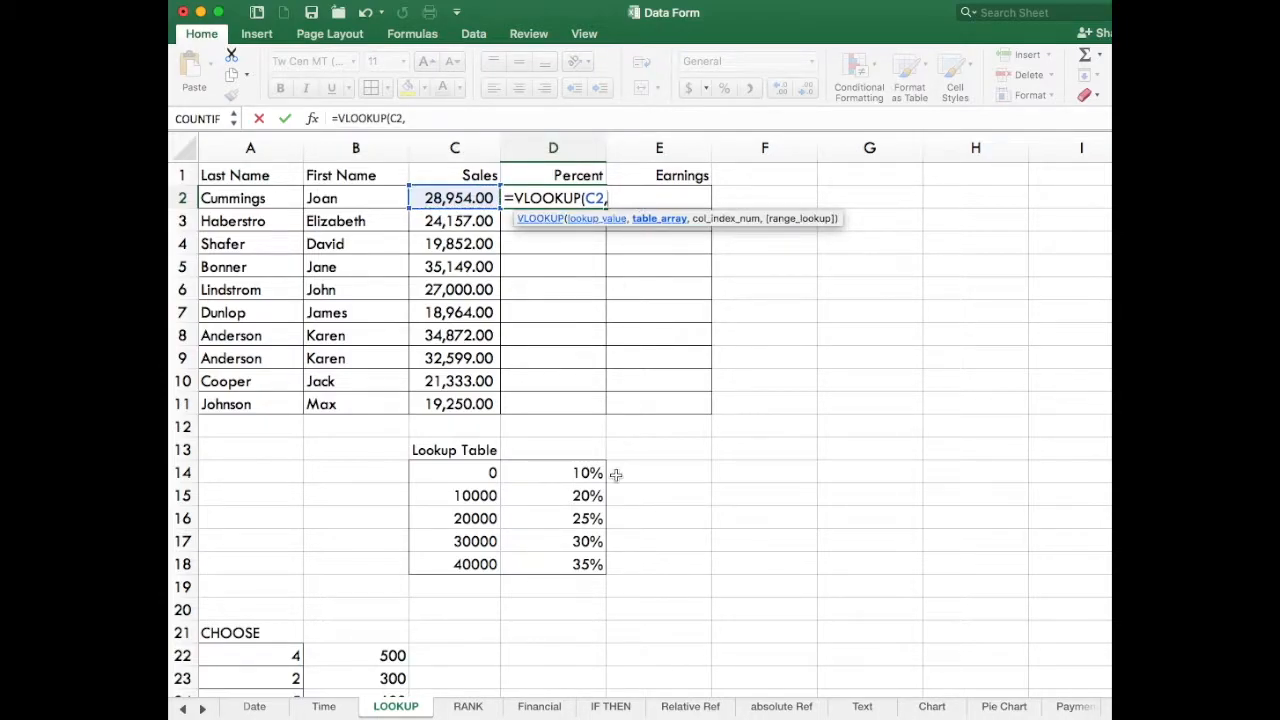
pyautogui.moveTo(468, 471); pyautogui.dragTo(549, 554)
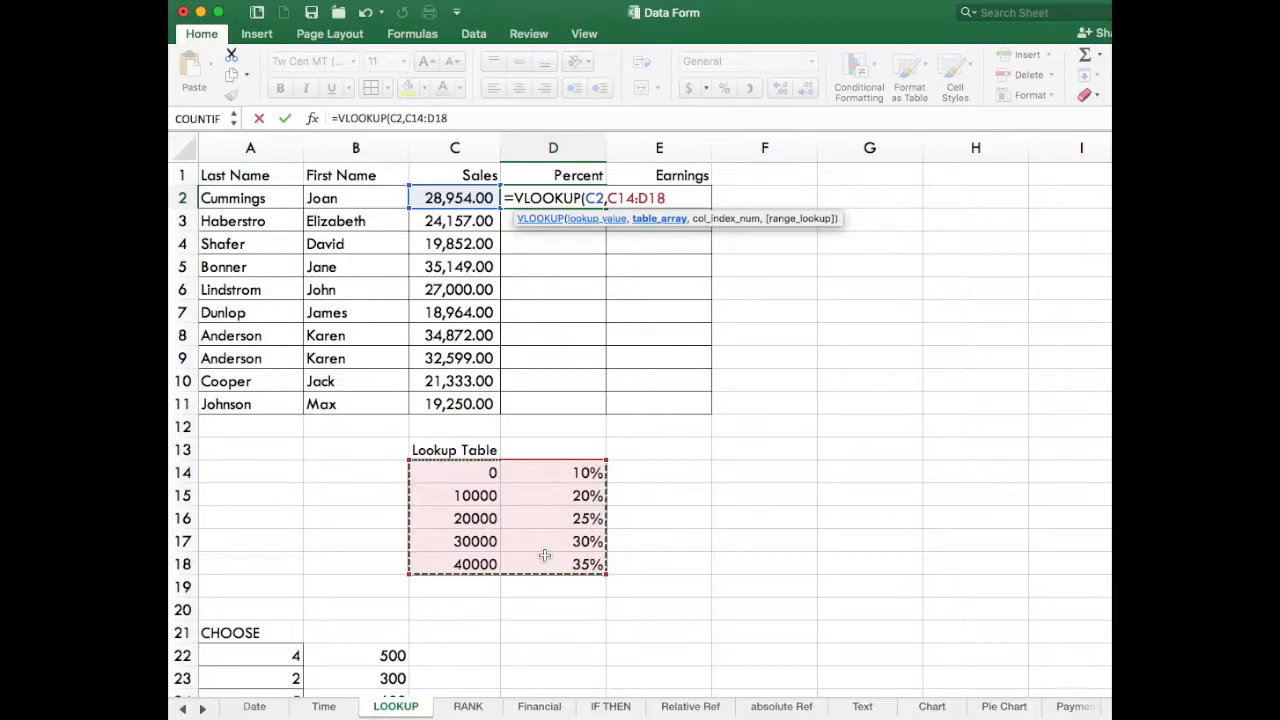
pyautogui.write(',2')
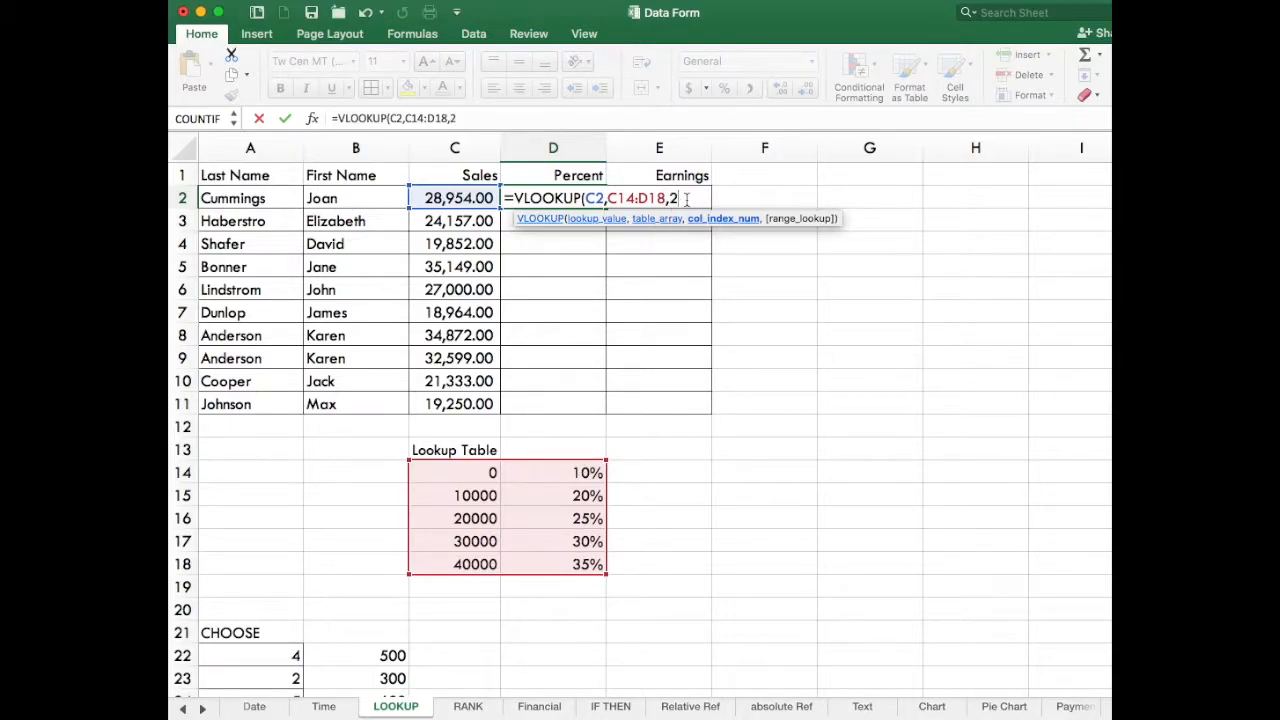
pyautogui.write(')')
pyautogui.press('Return')
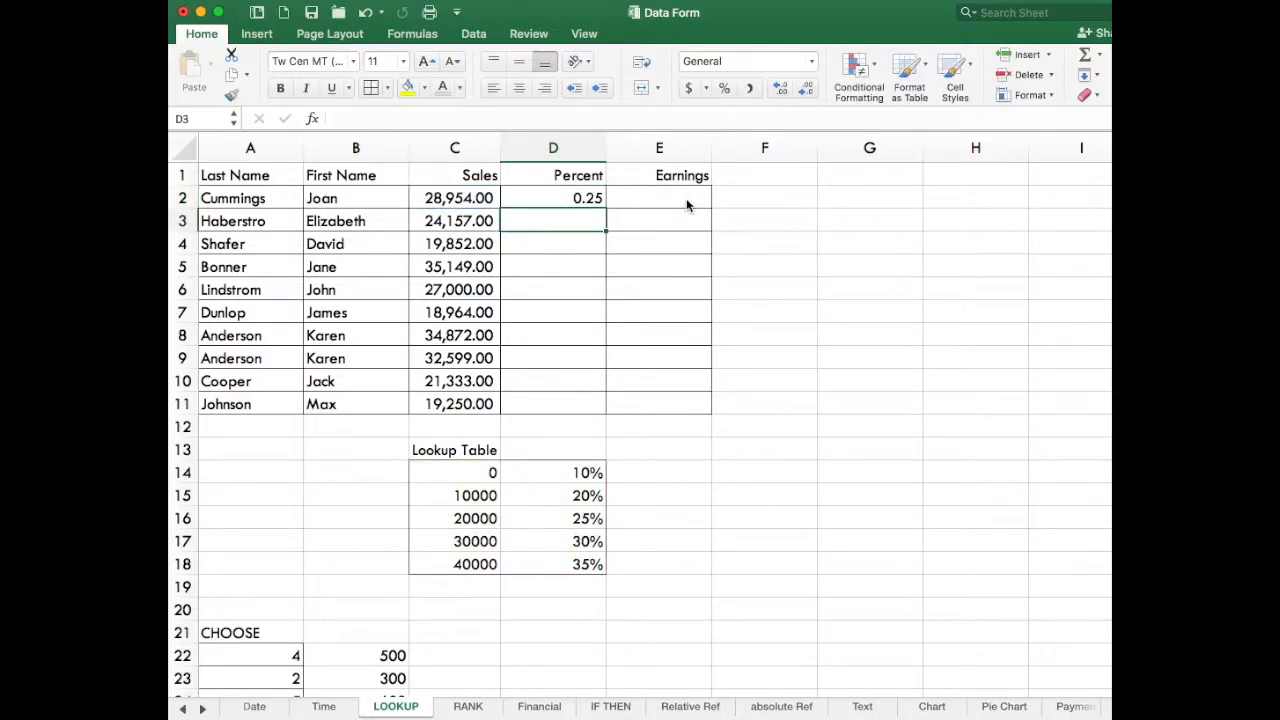
# Format the Percent cells D2:D11 as percentages.
pyautogui.click(917, 340)
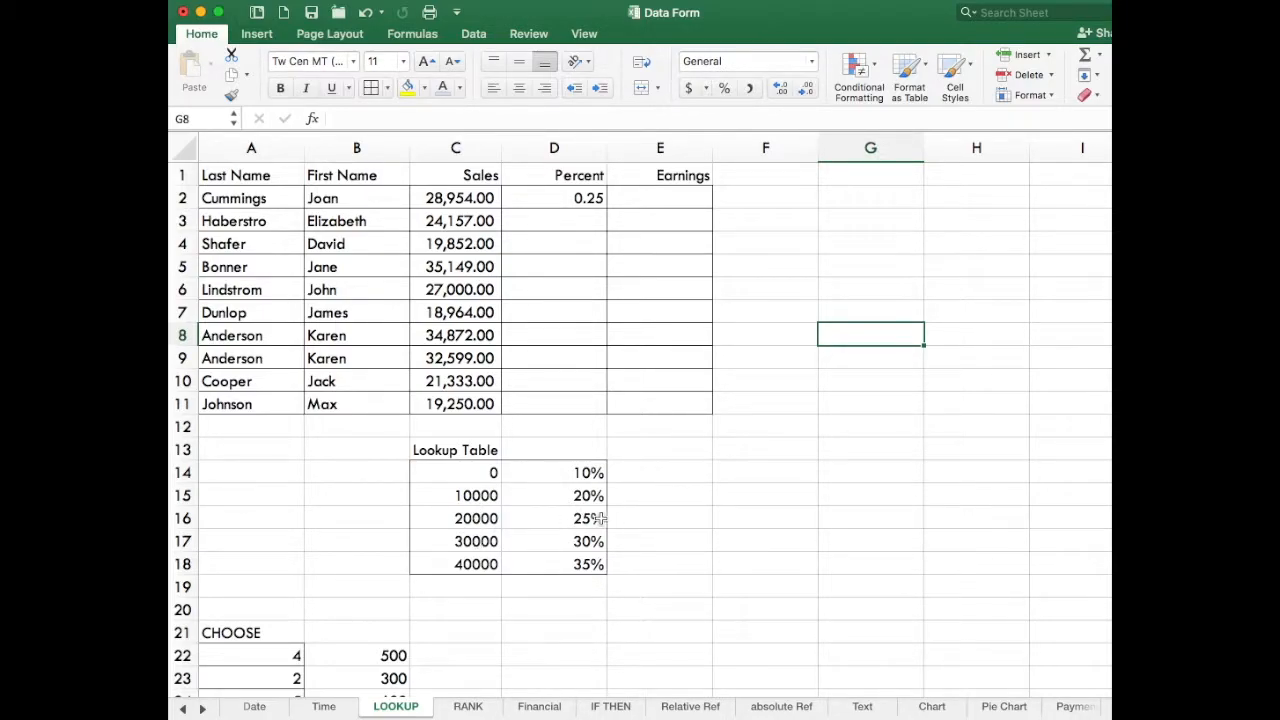
pyautogui.moveTo(584, 198); pyautogui.dragTo(586, 404)
pyautogui.click(725, 91)
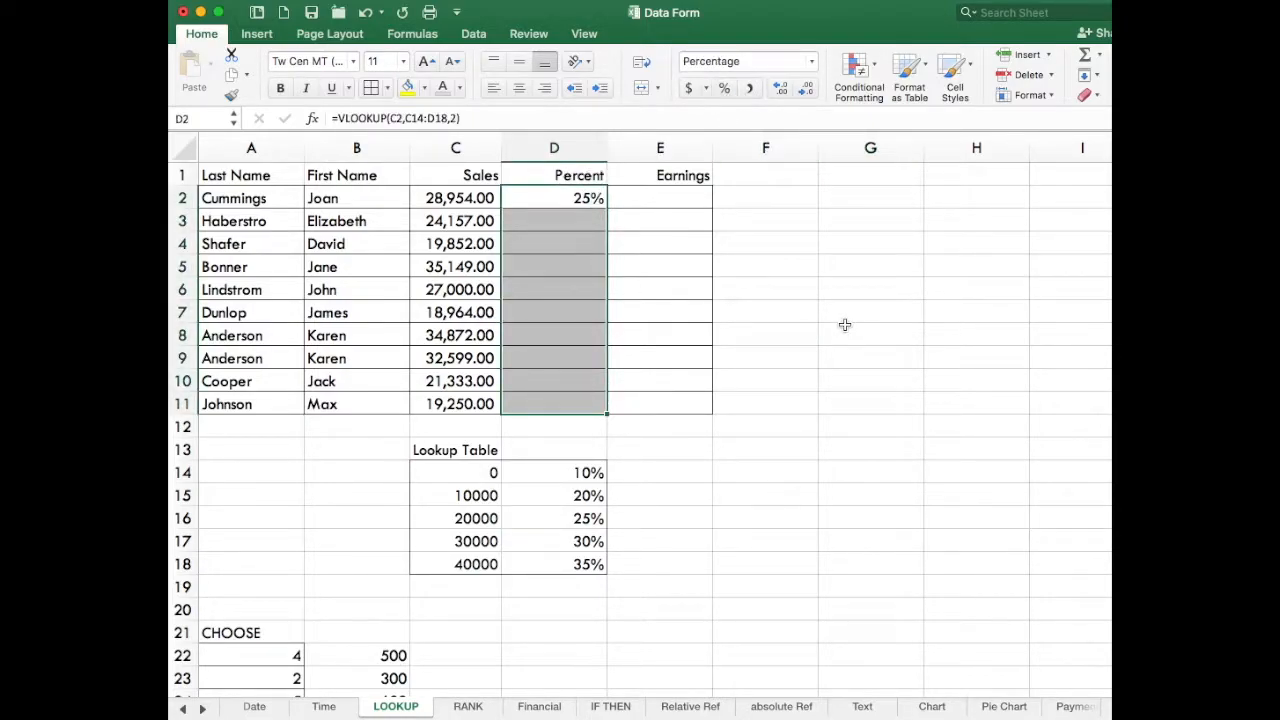
# Try to fill the VLOOKUP formula from D2 down through D11 with the relative table range.
pyautogui.click(849, 331)
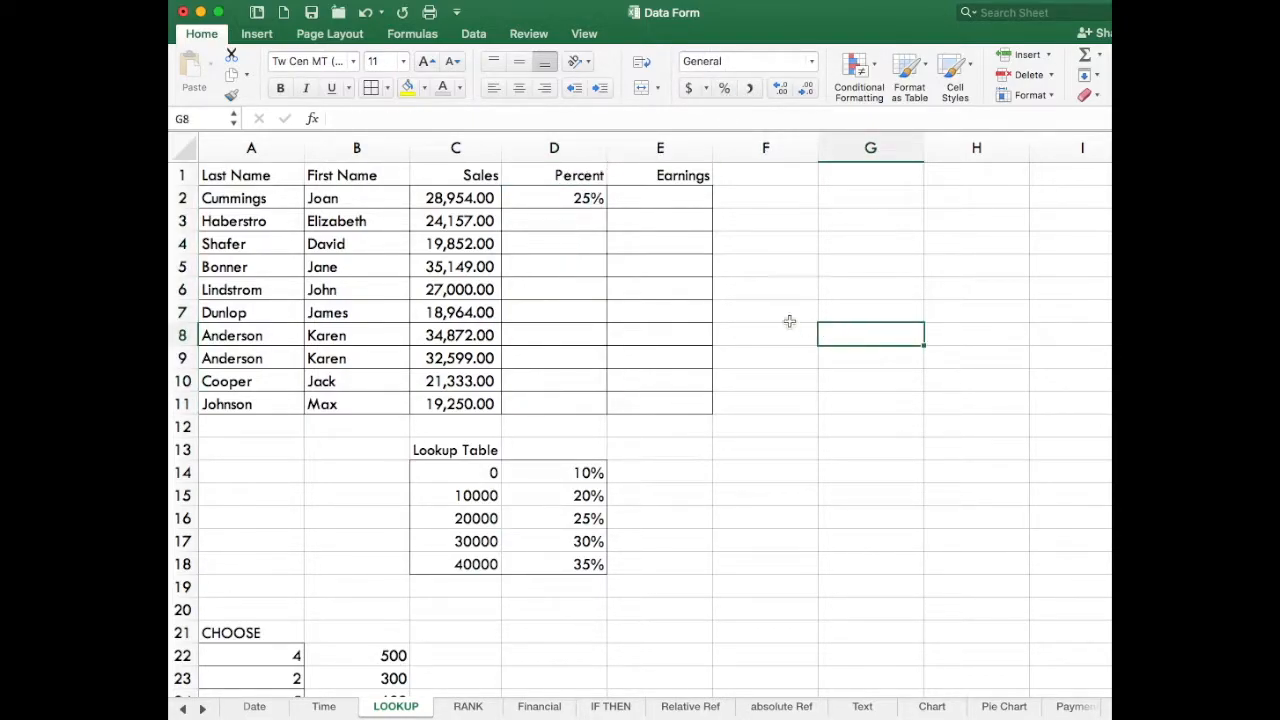
pyautogui.click(581, 199)
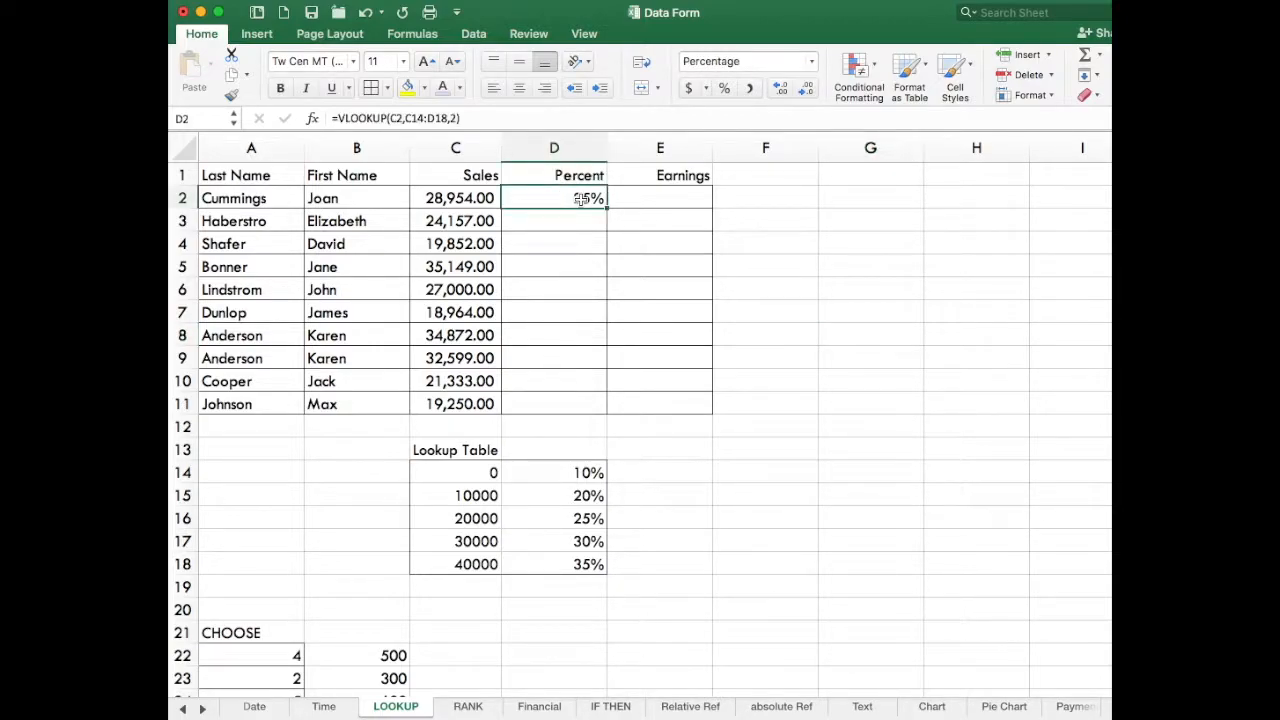
pyautogui.moveTo(606, 207); pyautogui.dragTo(603, 411)
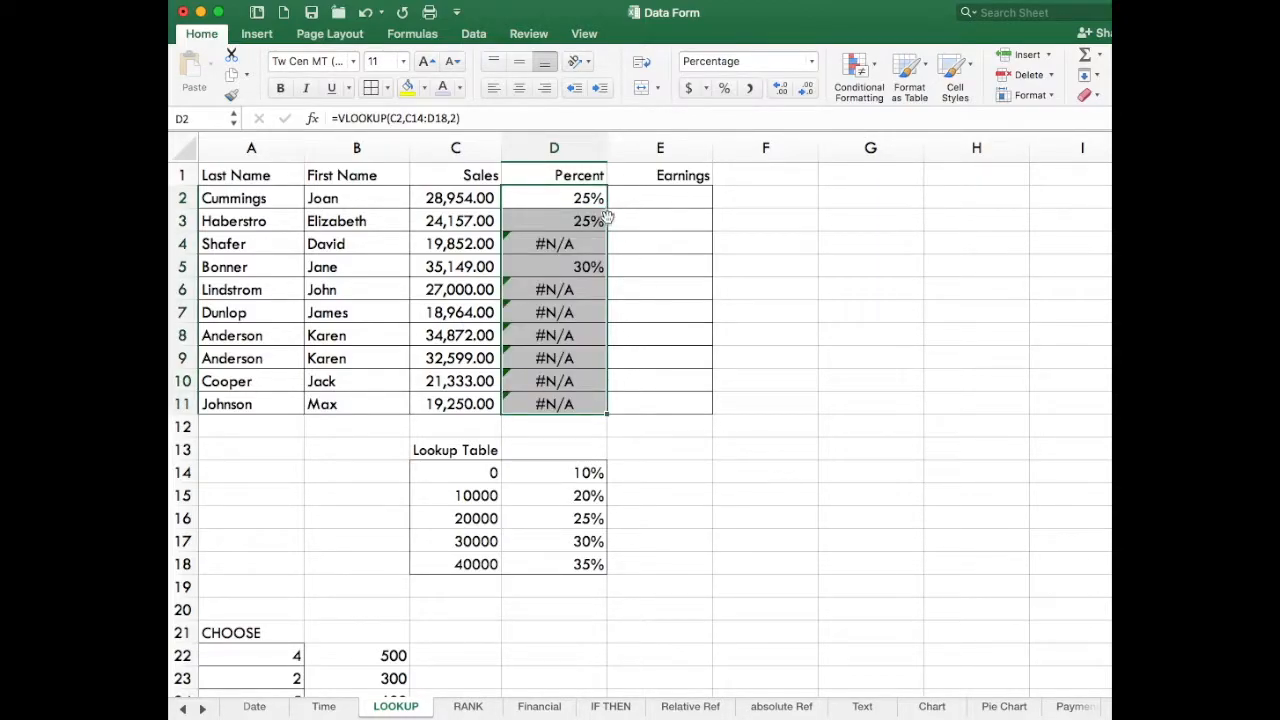
# Make the lookup table range in D2 absolute so the formula reads =VLOOKUP(C2,$C$14:$D$18,2).
pyautogui.click(572, 194)
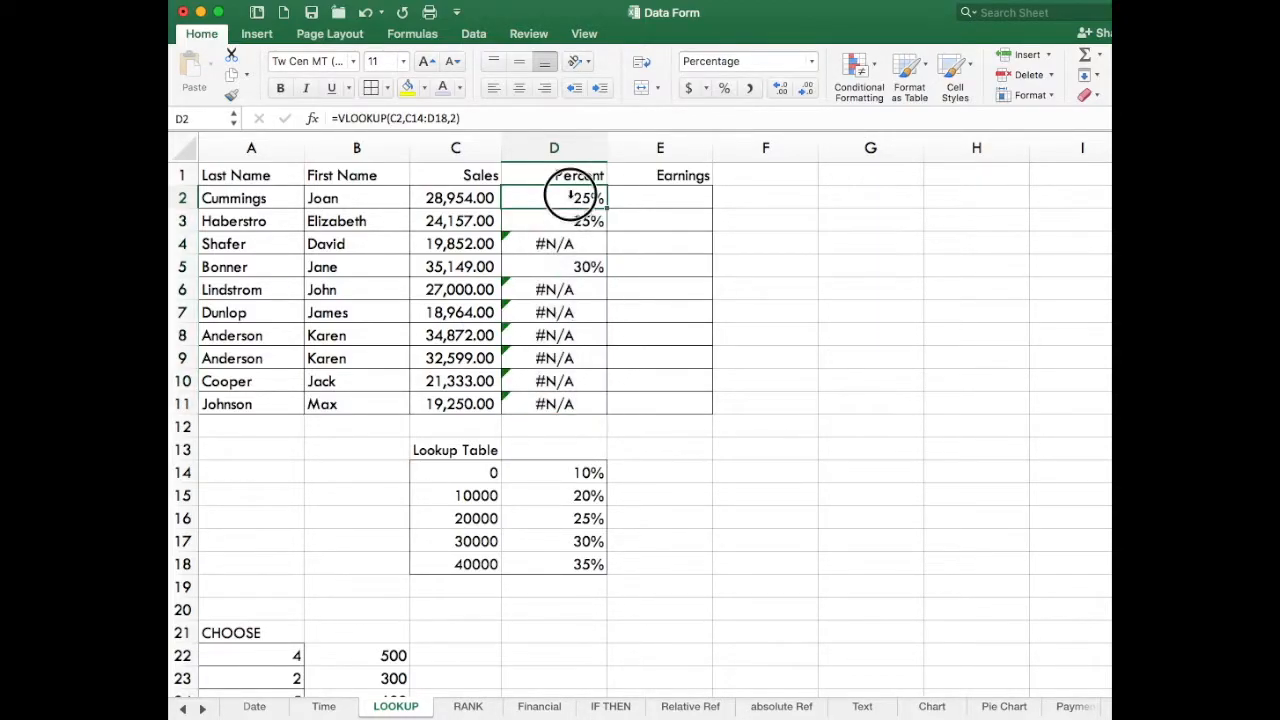
pyautogui.click(405, 118)
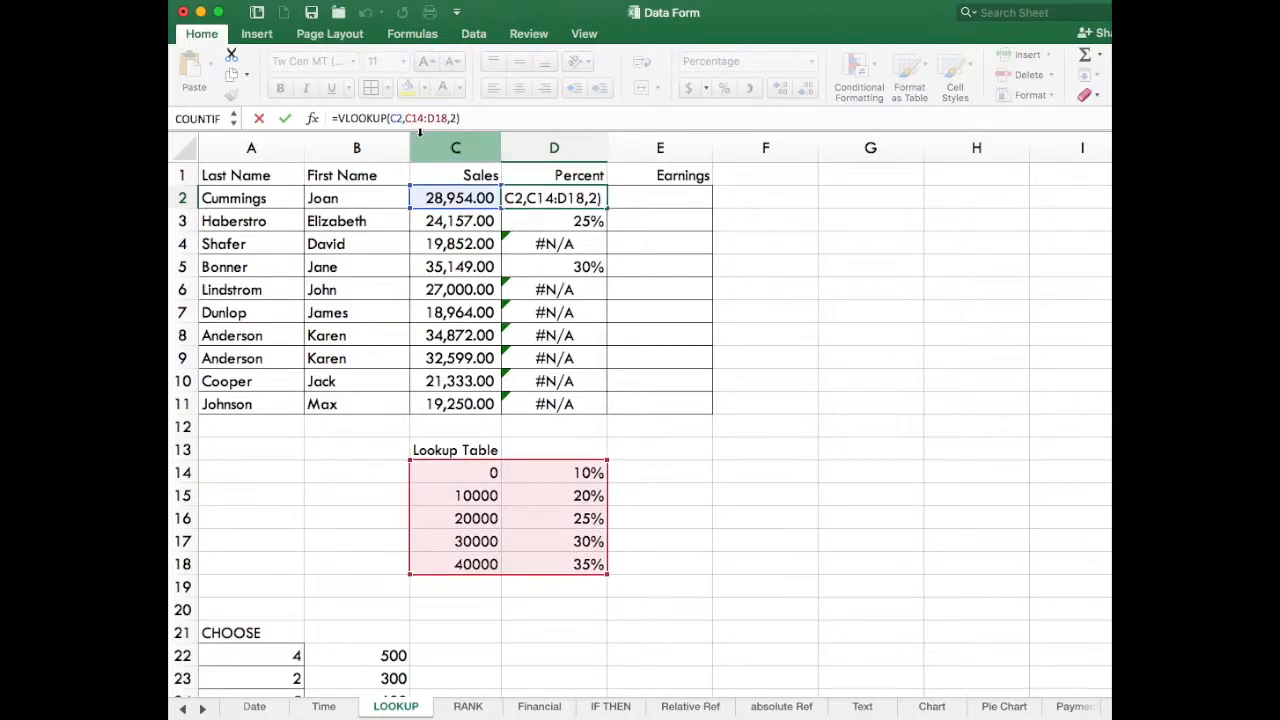
pyautogui.write('$')
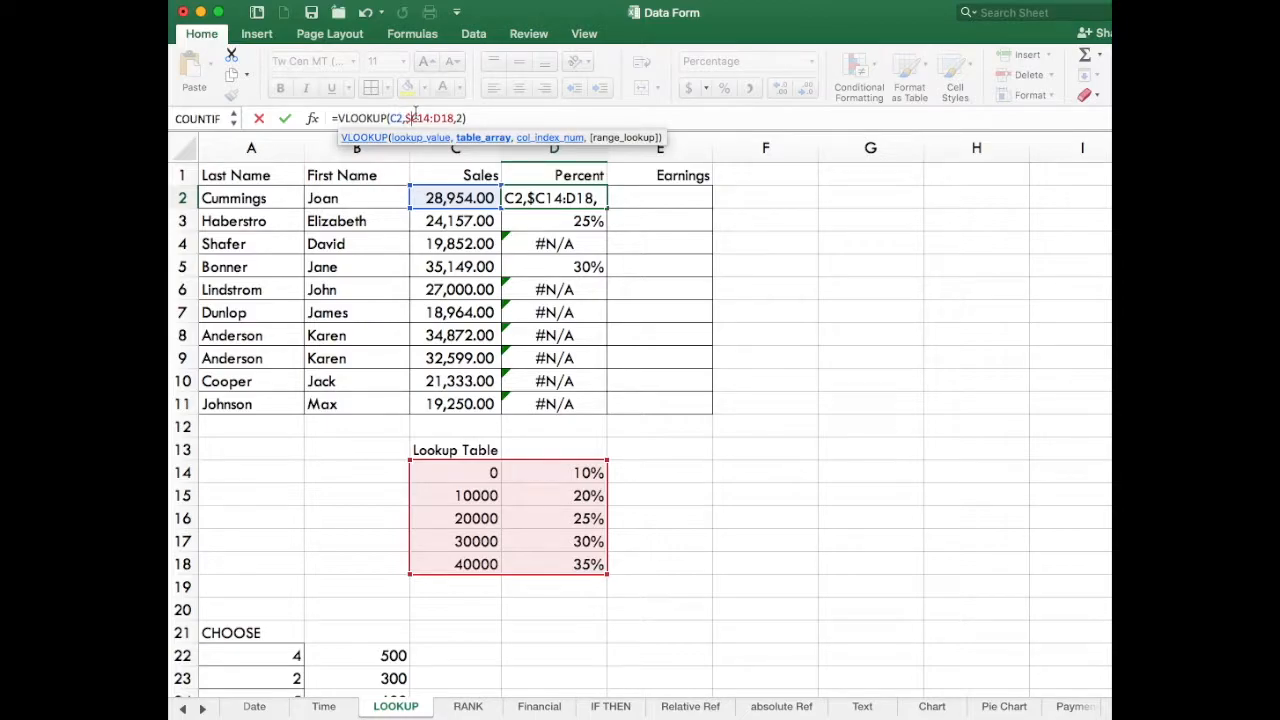
pyautogui.click(418, 118)
pyautogui.write('$')
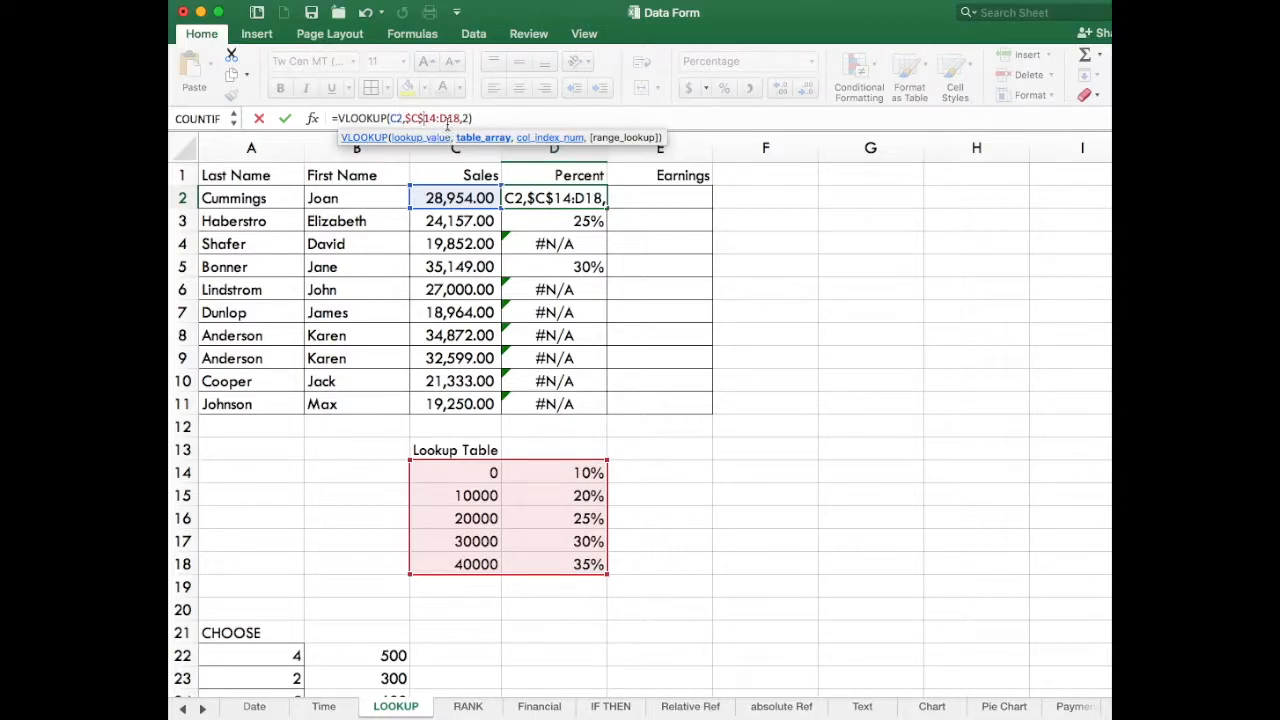
pyautogui.click(440, 118)
pyautogui.write('$')
pyautogui.click(451, 118)
pyautogui.write('$D$')
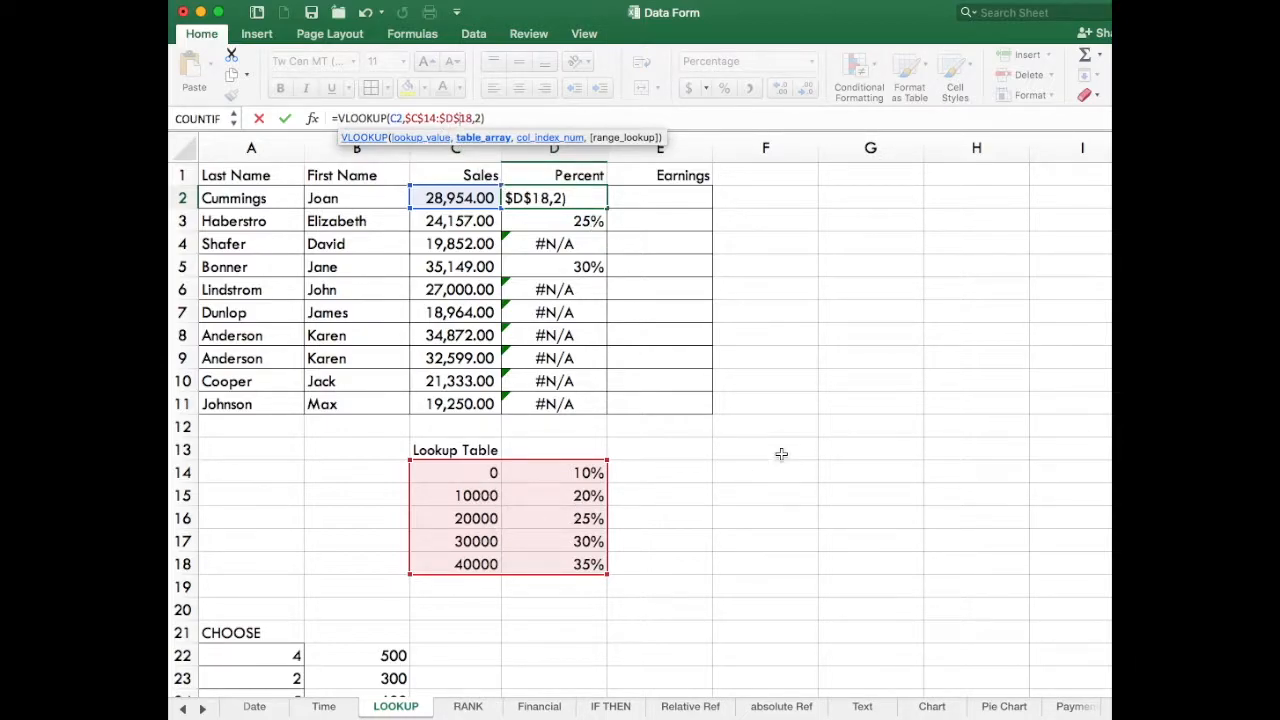
pyautogui.press('Return')
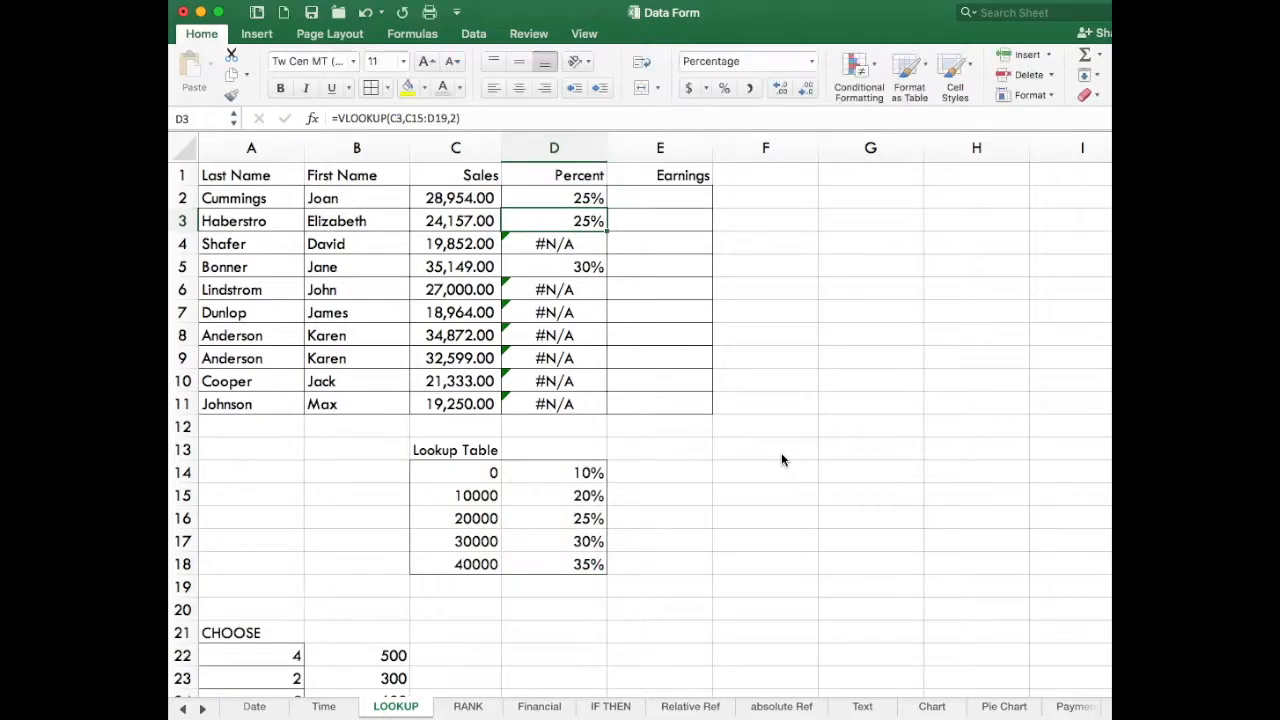
# Fill the VLOOKUP formula with absolute references from D2 down through D11.
pyautogui.click(785, 451)
pyautogui.click(576, 197)
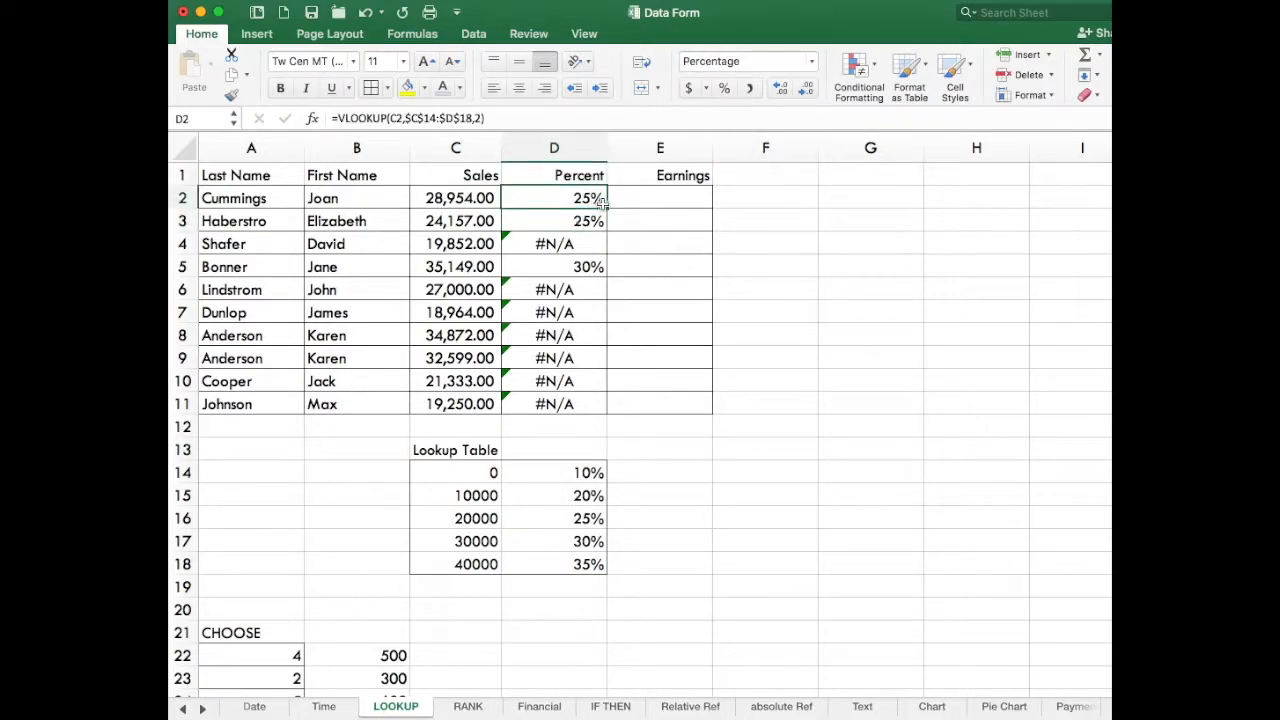
pyautogui.moveTo(610, 205); pyautogui.dragTo(607, 405)
pyautogui.click(829, 397)
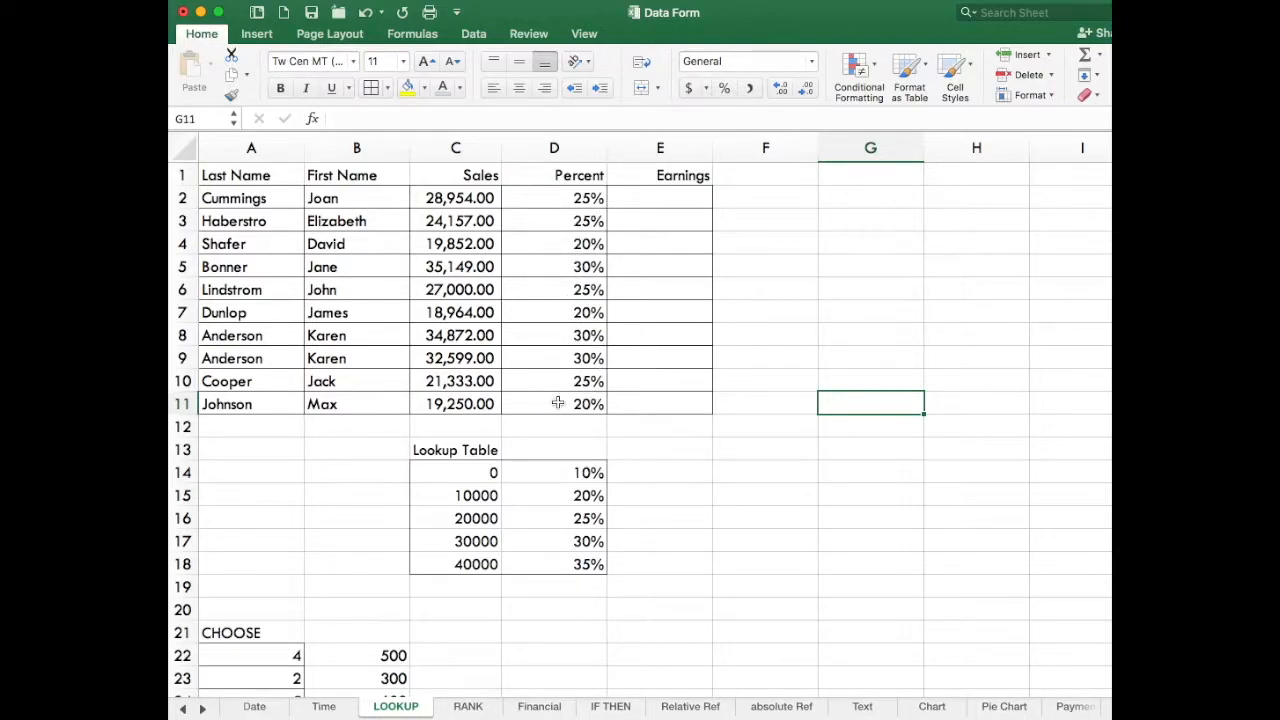
# Enter =C2*D2 in cell E2 to calculate the first salesperson's earnings.
pyautogui.click(668, 198)
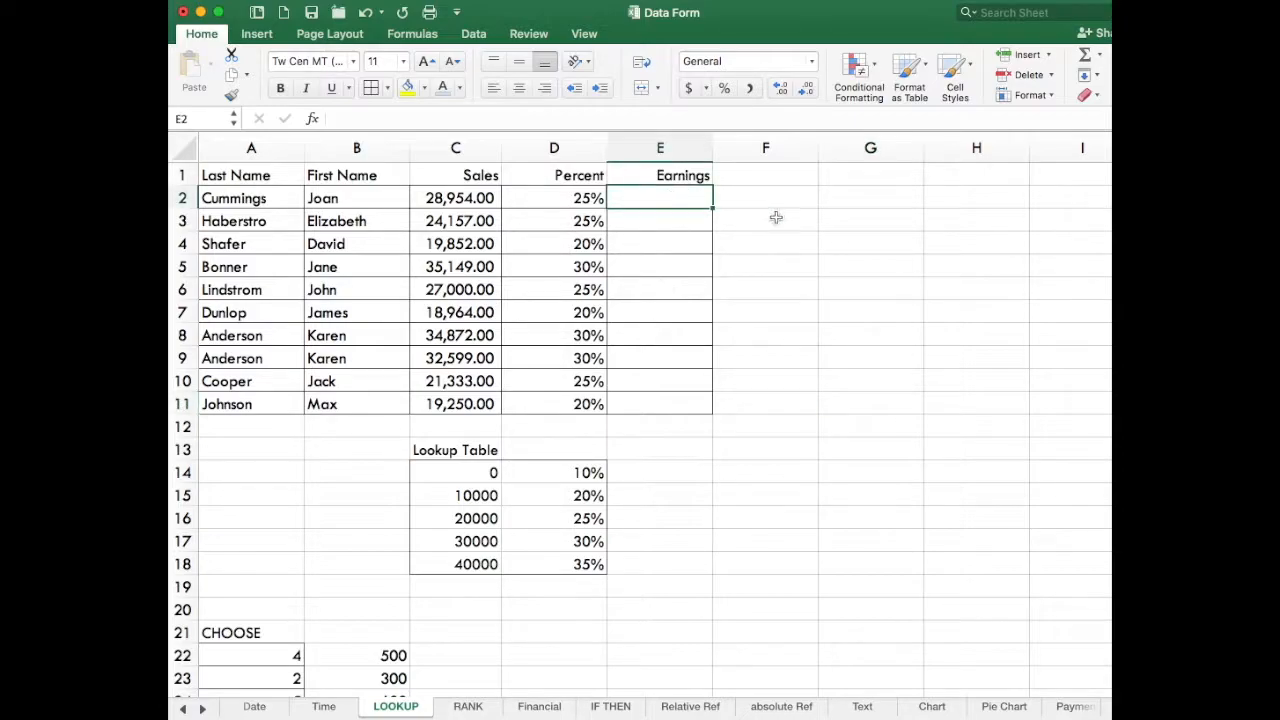
pyautogui.write('=')
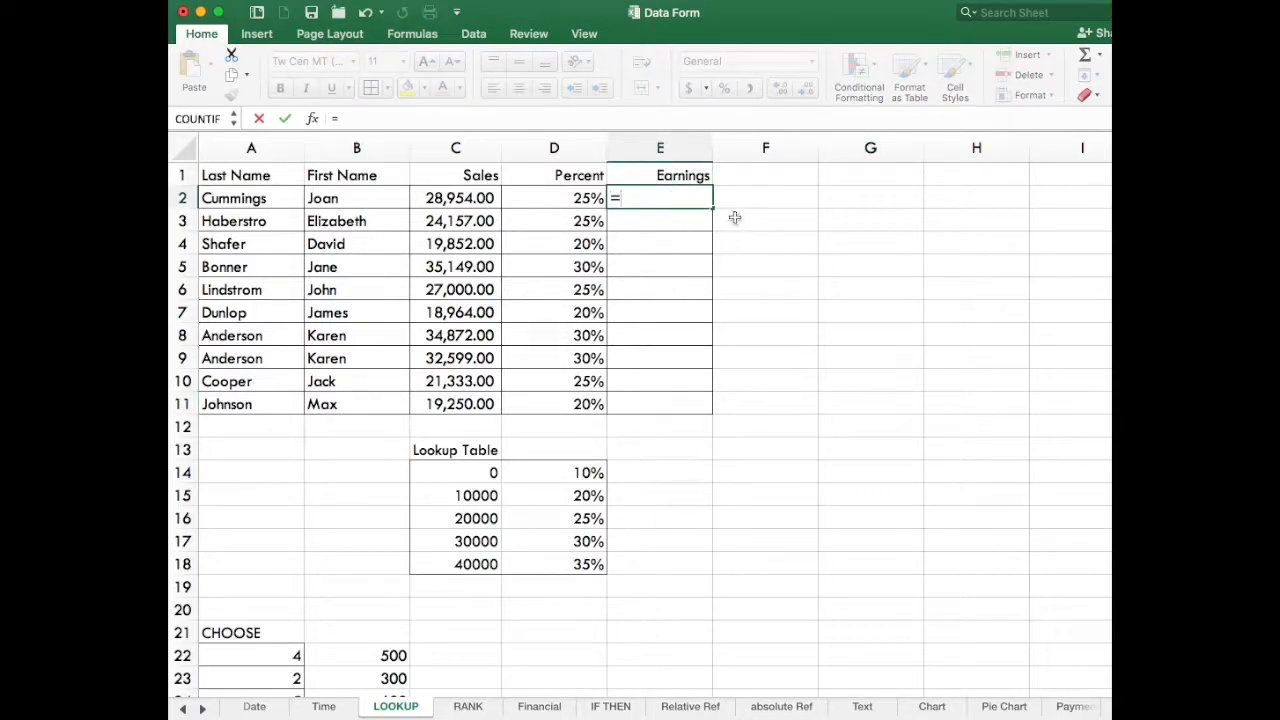
pyautogui.click(448, 198)
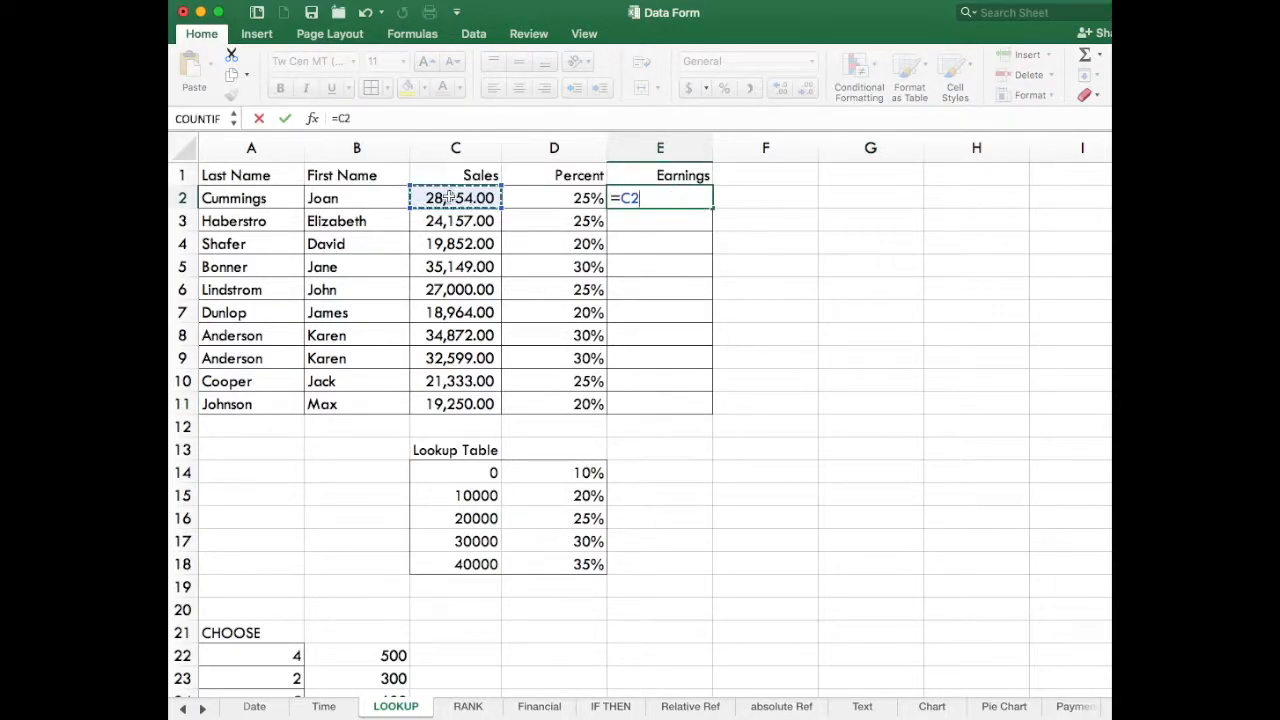
pyautogui.write('*')
pyautogui.click(570, 198)
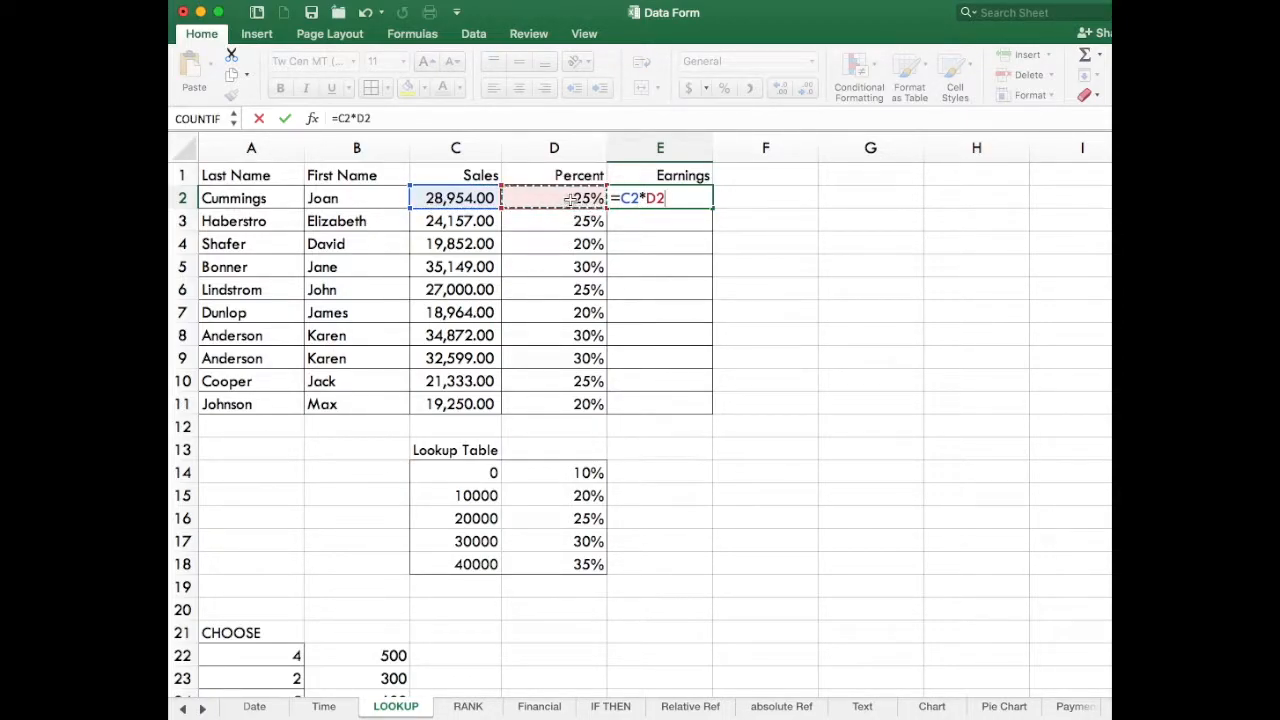
pyautogui.press('Return')
# Fill the Earnings formula from E2 down through E11.
pyautogui.click(686, 198)
pyautogui.moveTo(716, 203); pyautogui.dragTo(709, 406)
pyautogui.click(857, 398)
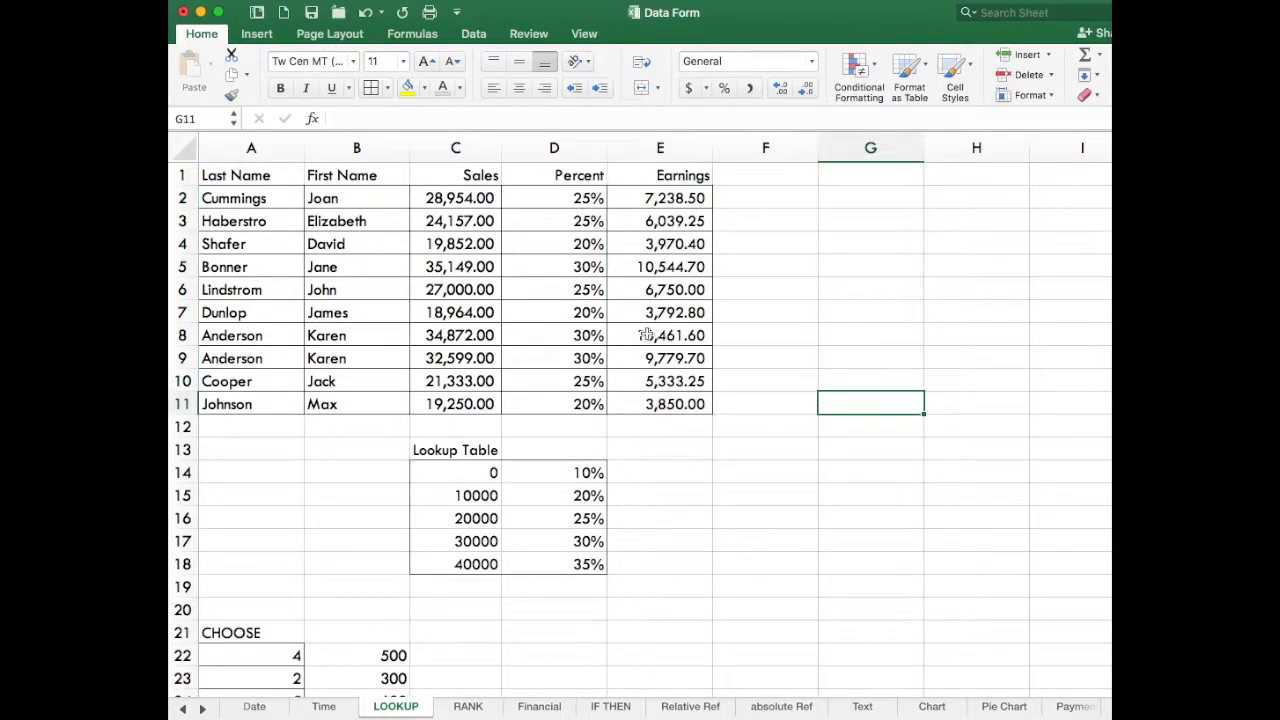
# Test the lookup by setting the Sales value in C7 to 41000, and select D4 to inspect its formula.
pyautogui.click(459, 310)
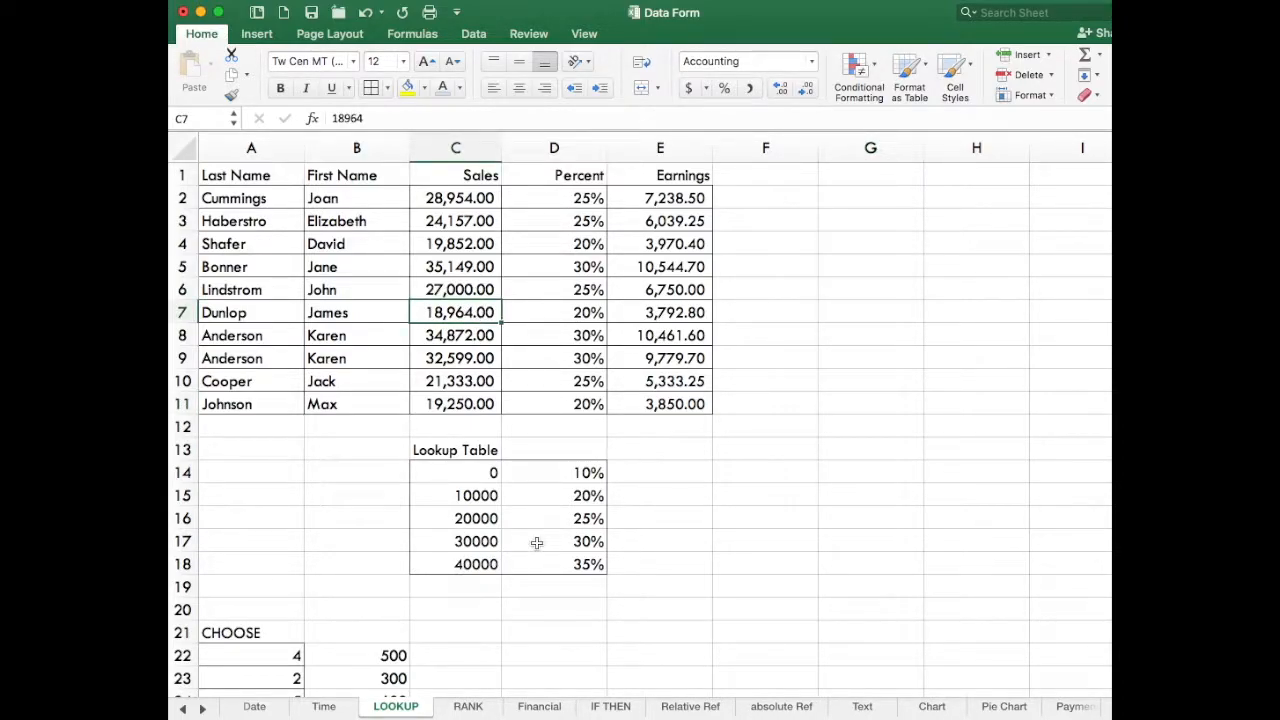
pyautogui.write('41000')
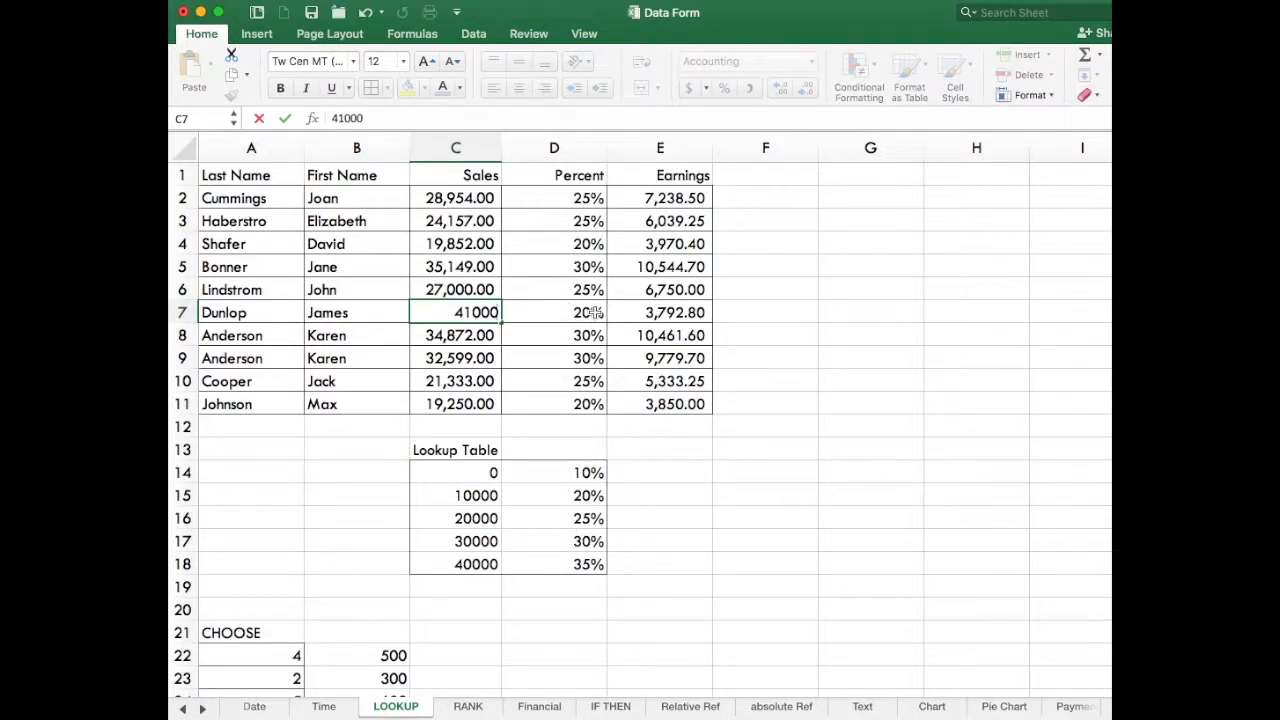
pyautogui.press('Return')
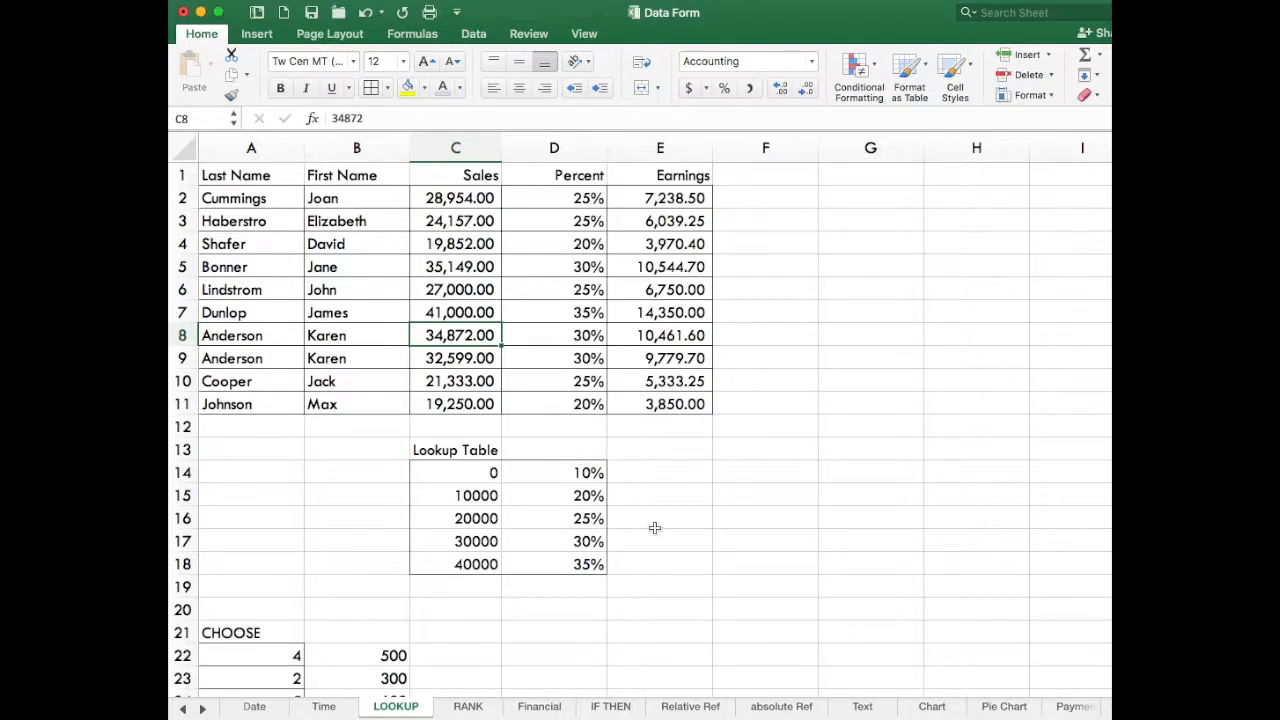
pyautogui.click(594, 244)
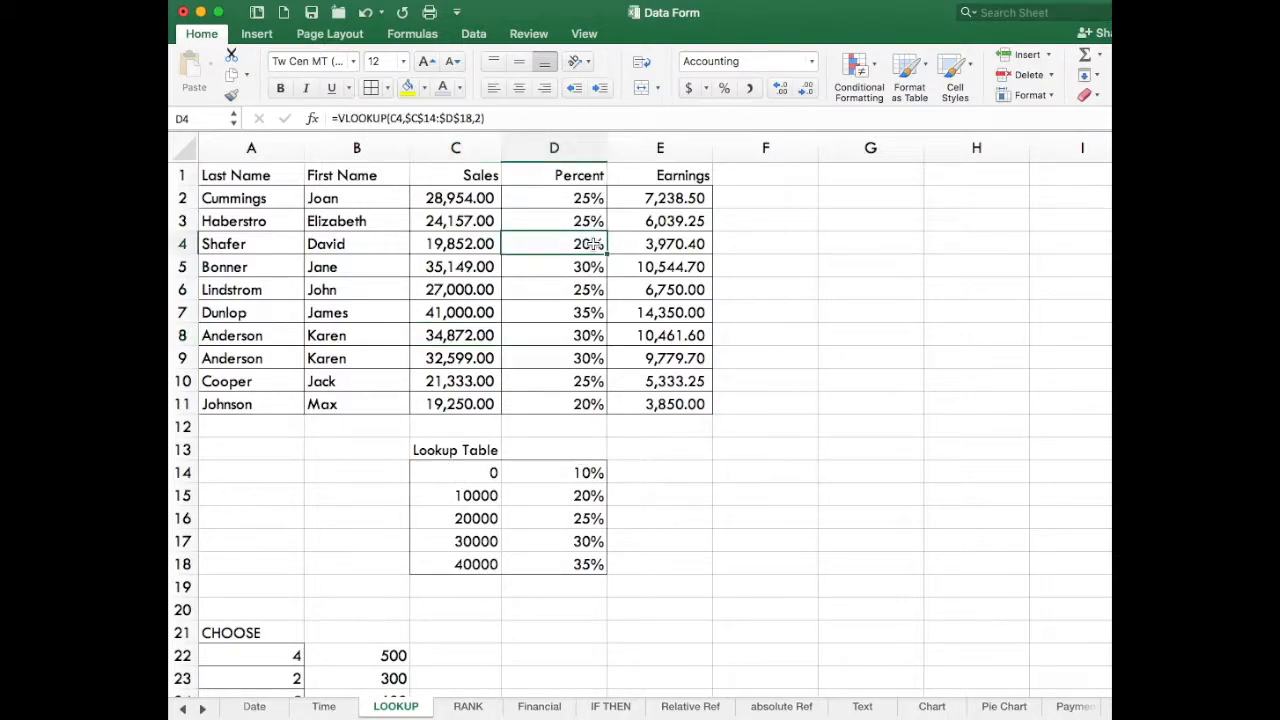